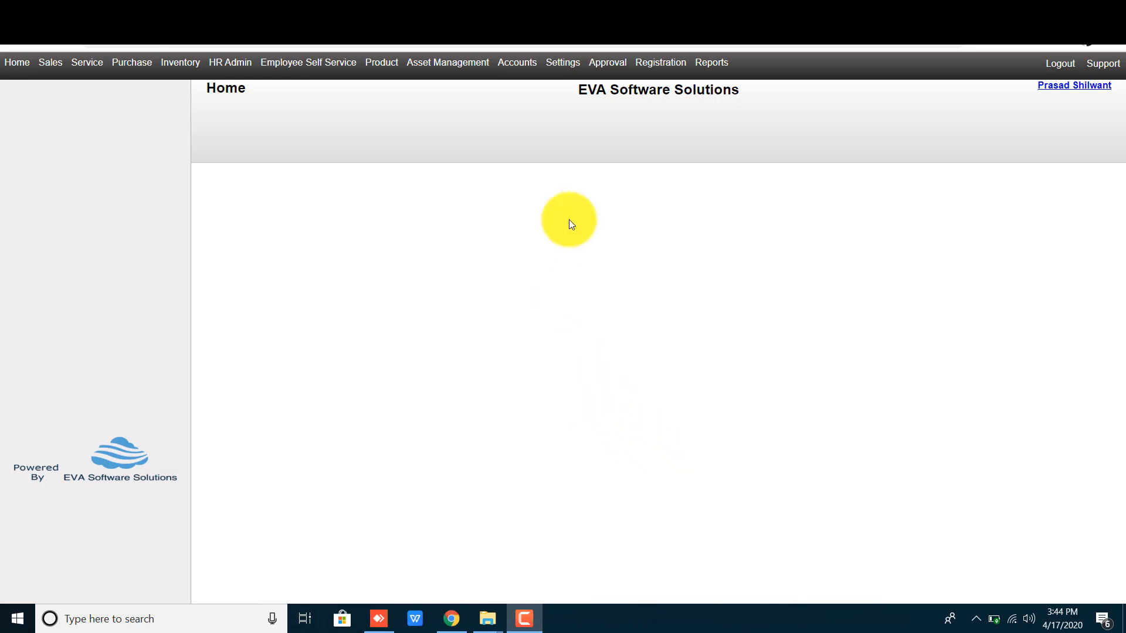
# Step: Go to Accounts > Account Configuration > Payment Mode to open a new payment mode form
pyautogui.click(520, 64)
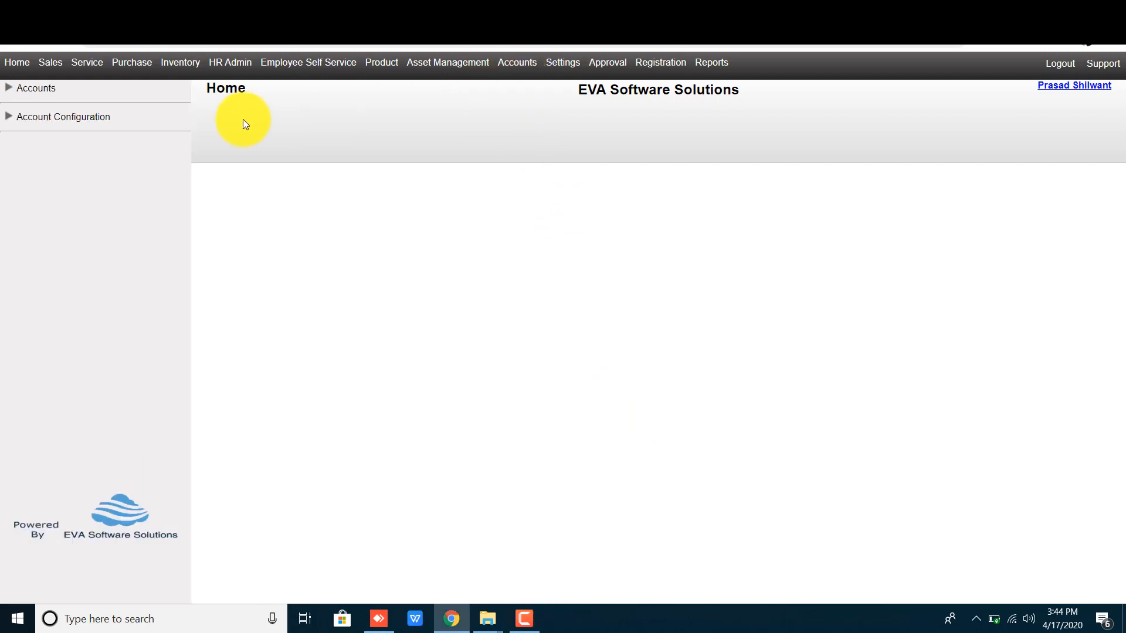
pyautogui.click(89, 119)
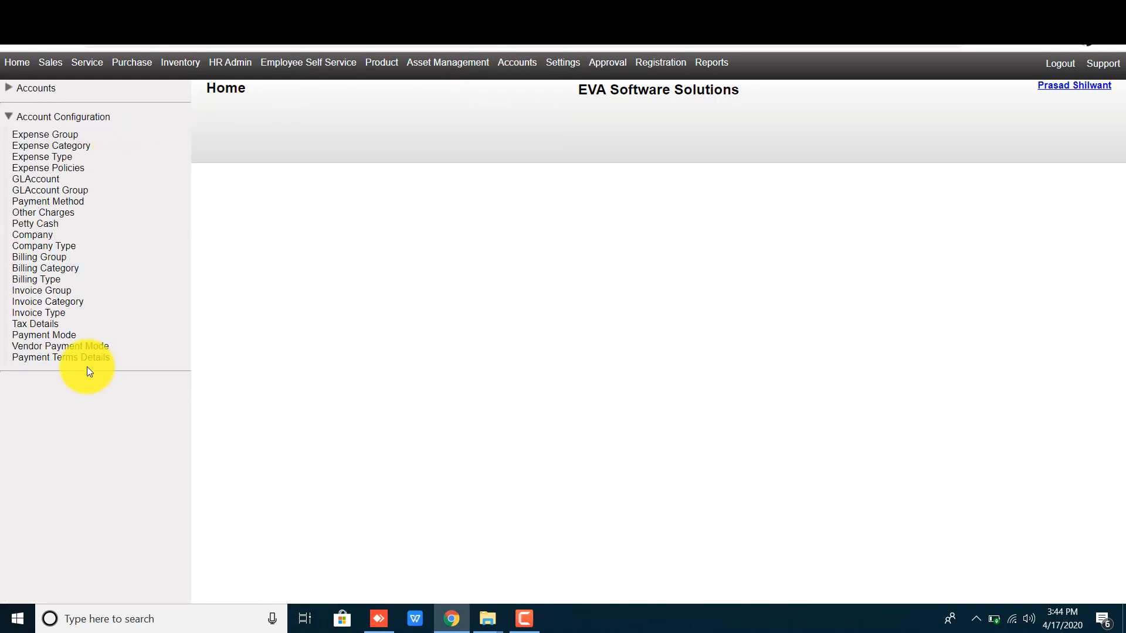
pyautogui.click(59, 337)
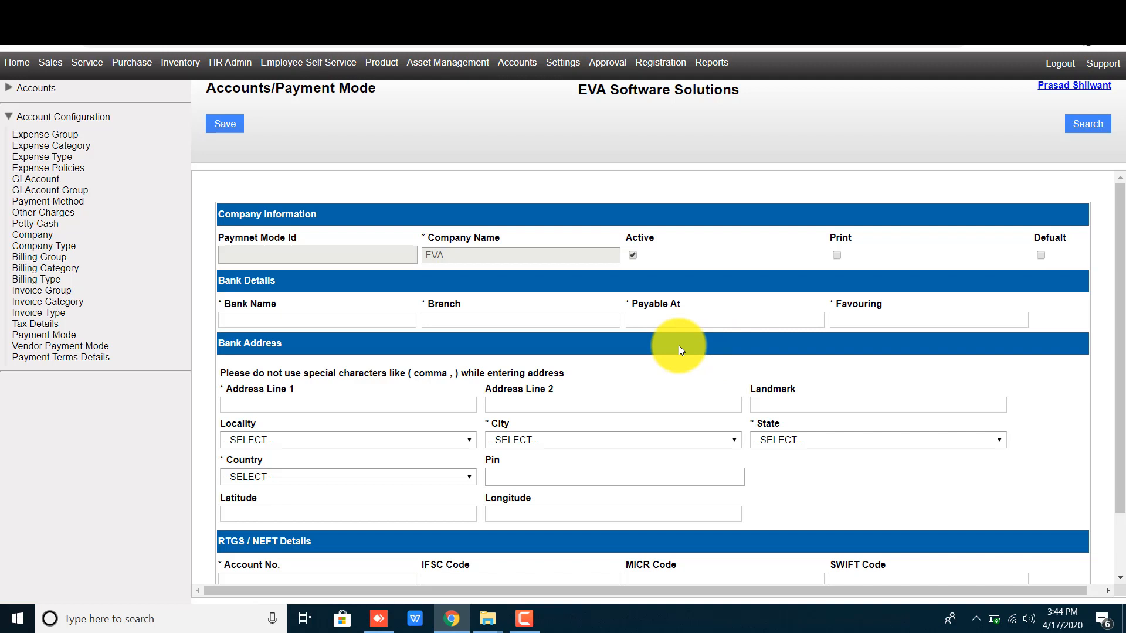
pyautogui.doubleClick(249, 306)
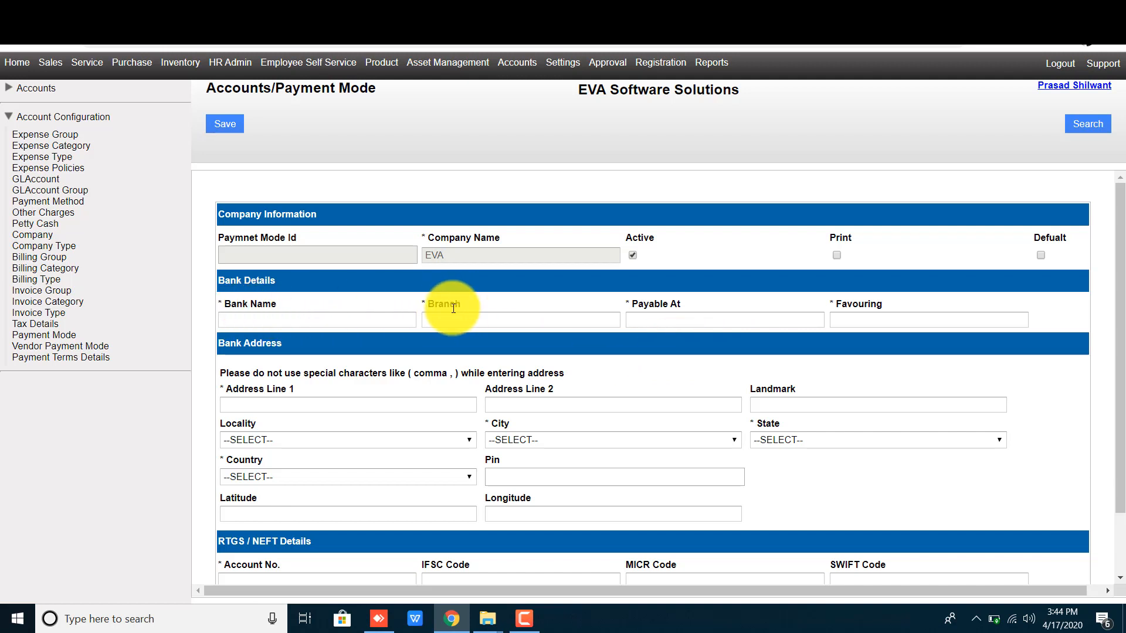
pyautogui.doubleClick(453, 305)
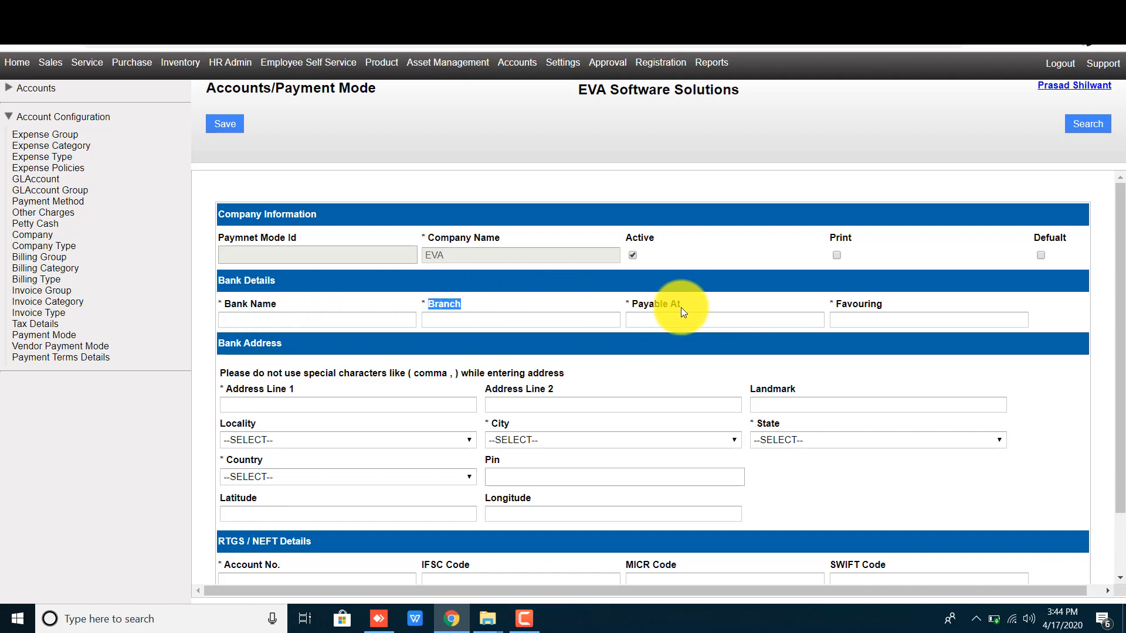
pyautogui.click(648, 303)
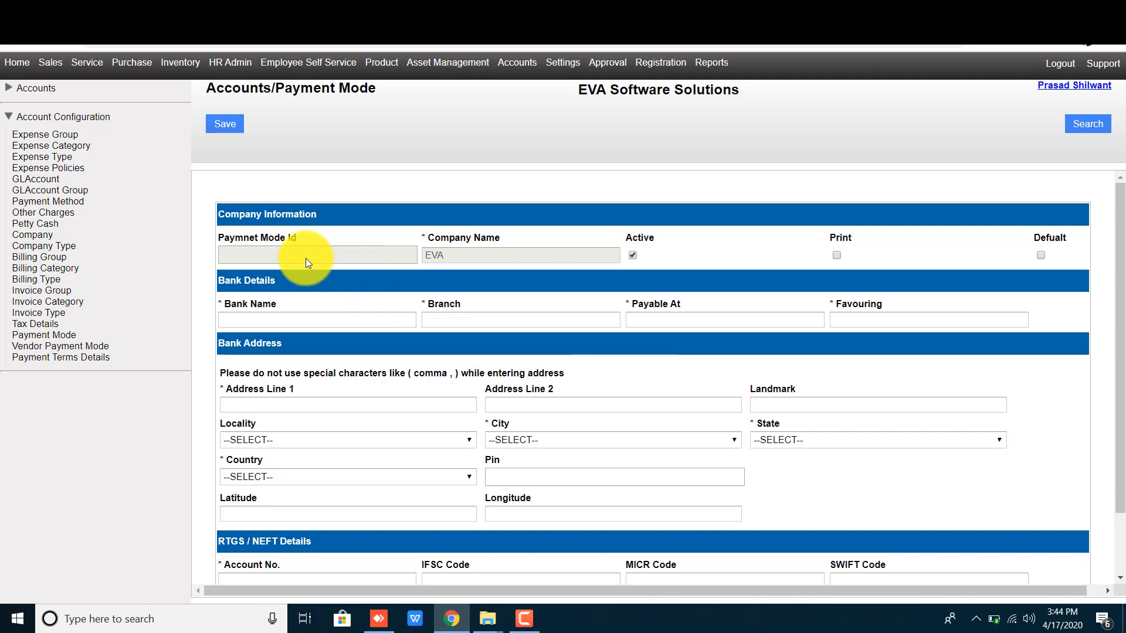
pyautogui.doubleClick(273, 238)
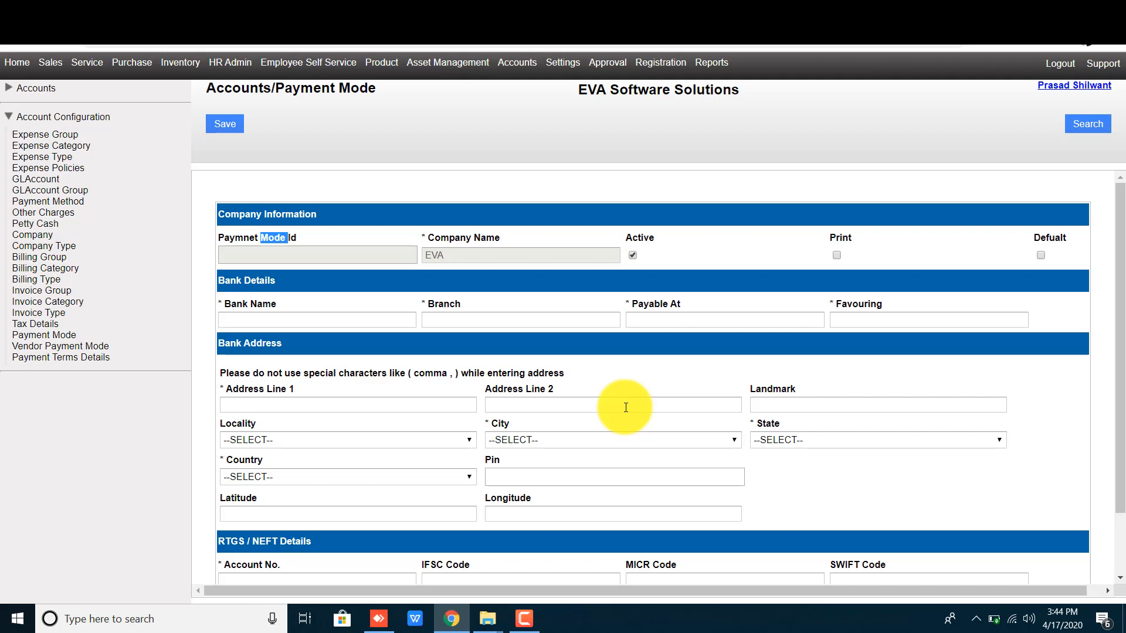
pyautogui.click(472, 237)
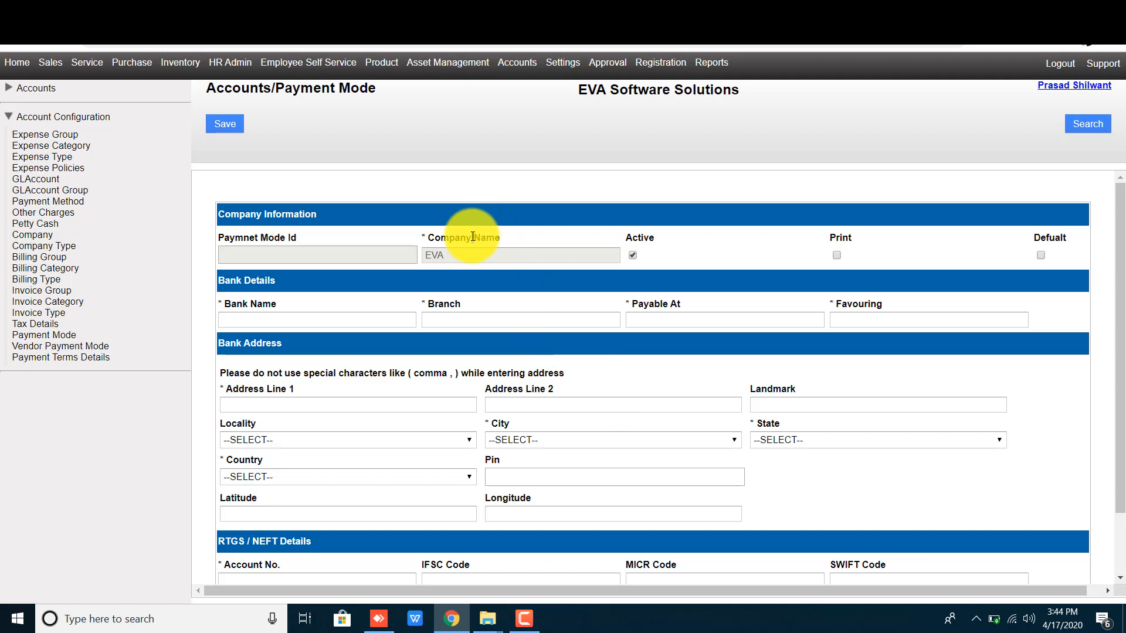
pyautogui.tripleClick(473, 237)
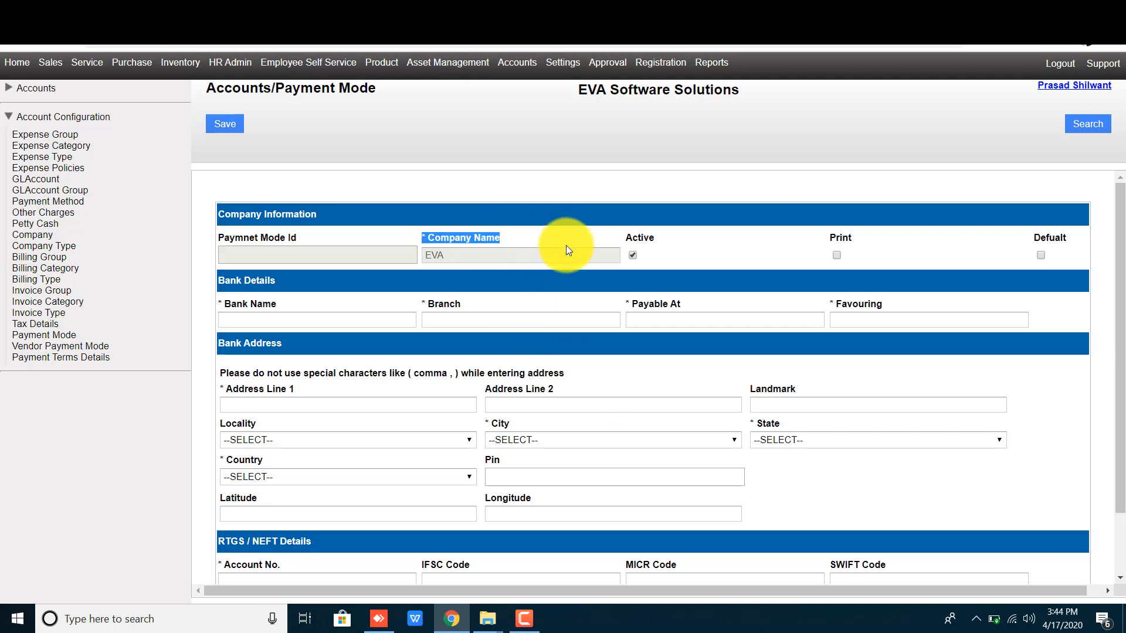
pyautogui.click(666, 251)
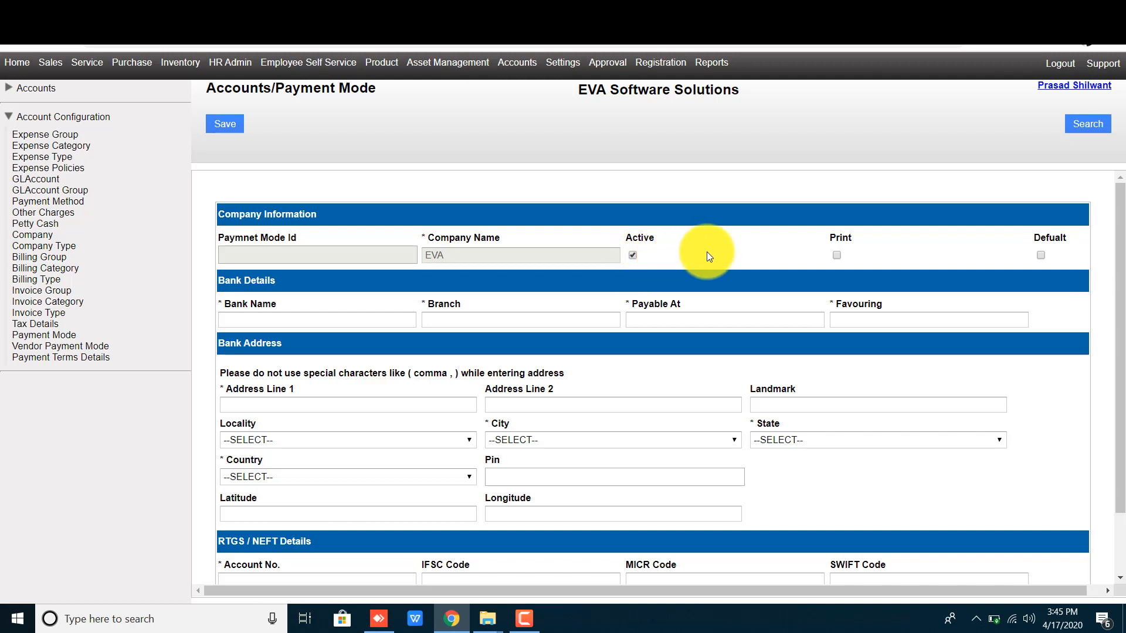
pyautogui.doubleClick(849, 238)
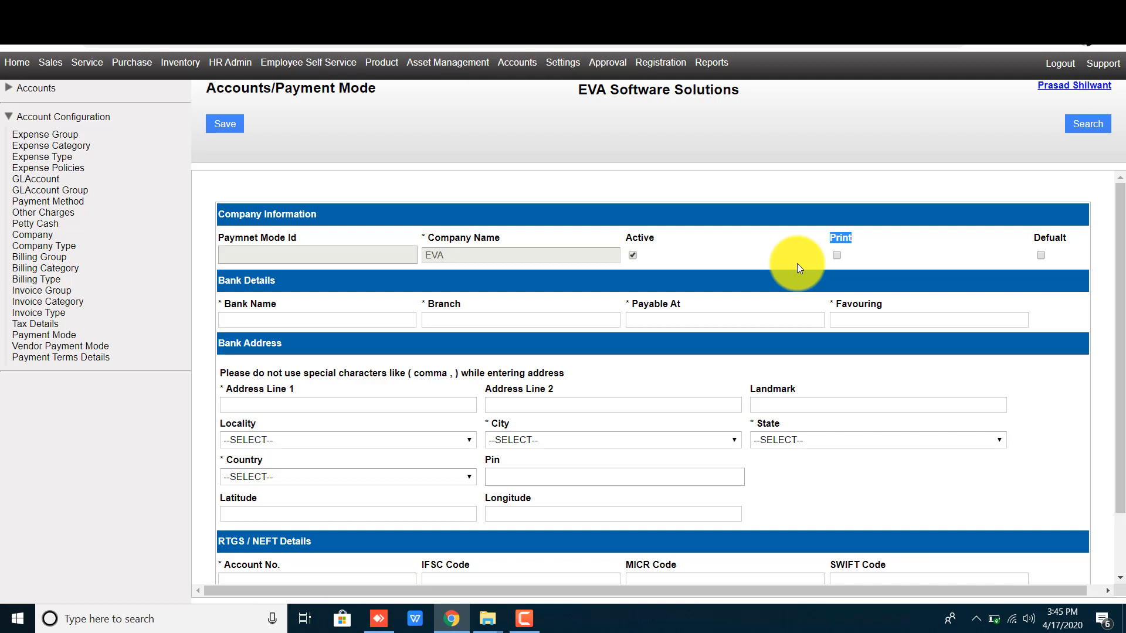
# Step: Tick Print so bank details appear in correspondence, and confirm the alert
pyautogui.click(836, 256)
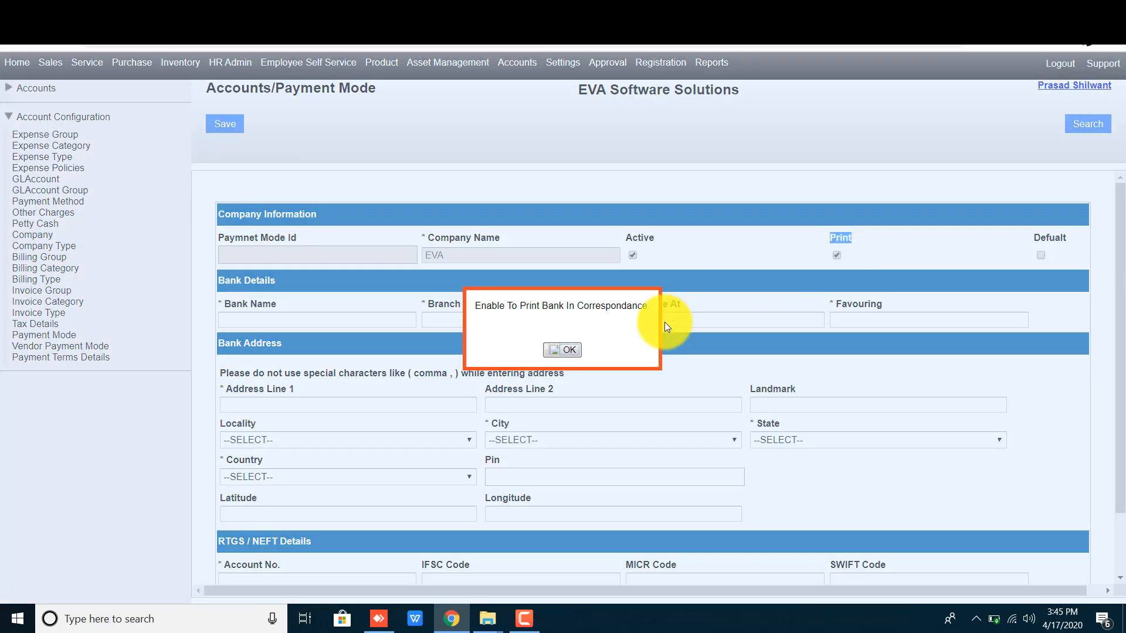
pyautogui.tripleClick(556, 305)
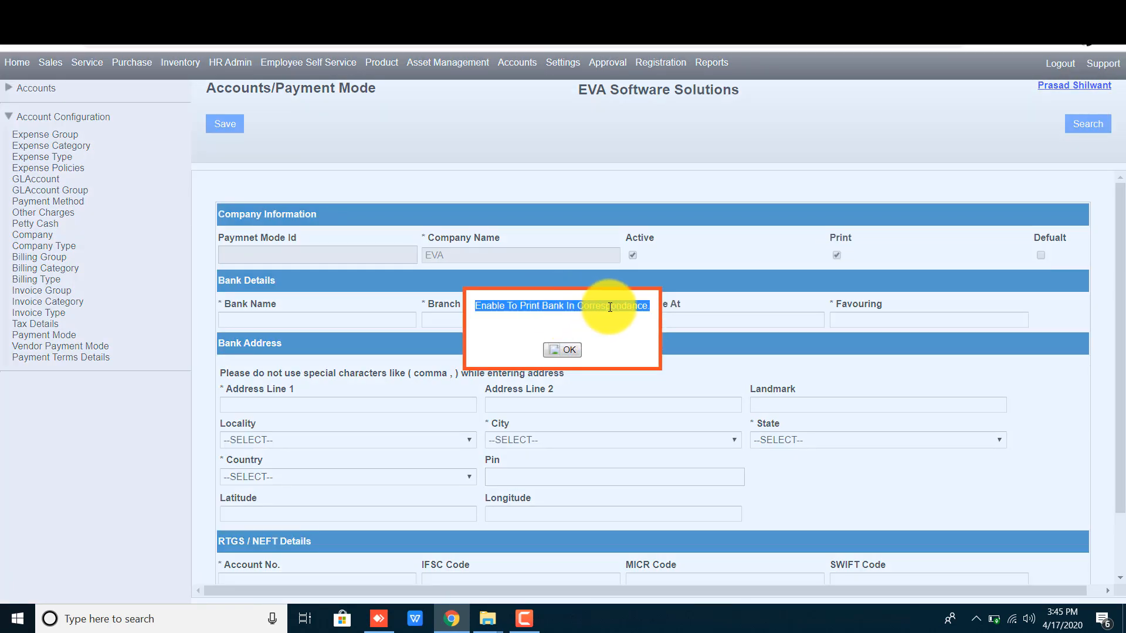
pyautogui.click(572, 351)
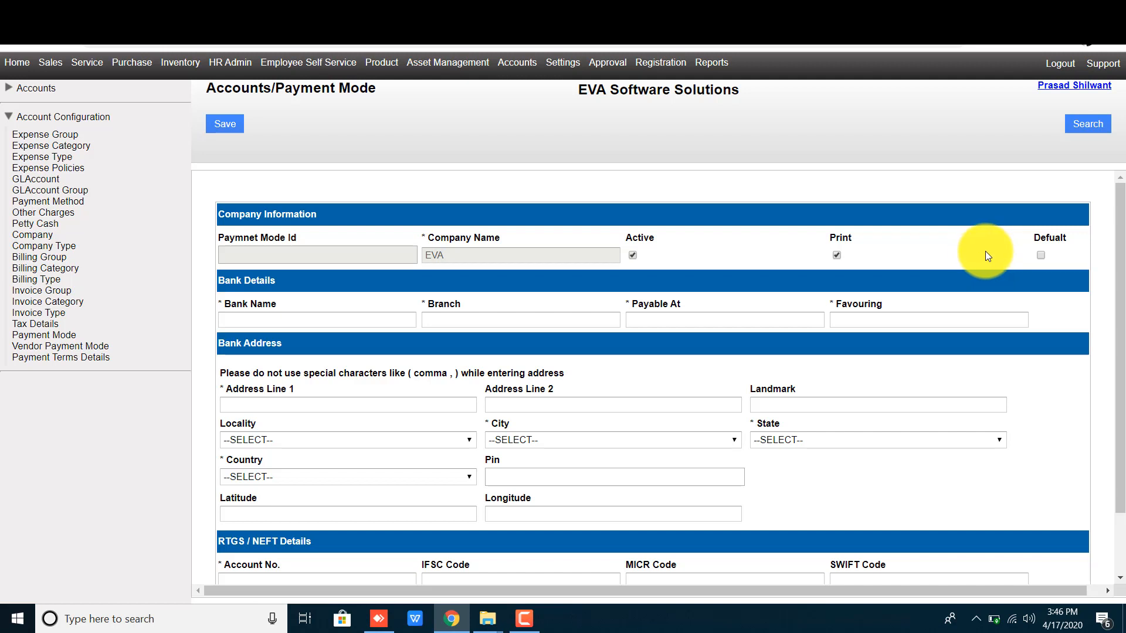
pyautogui.tripleClick(263, 304)
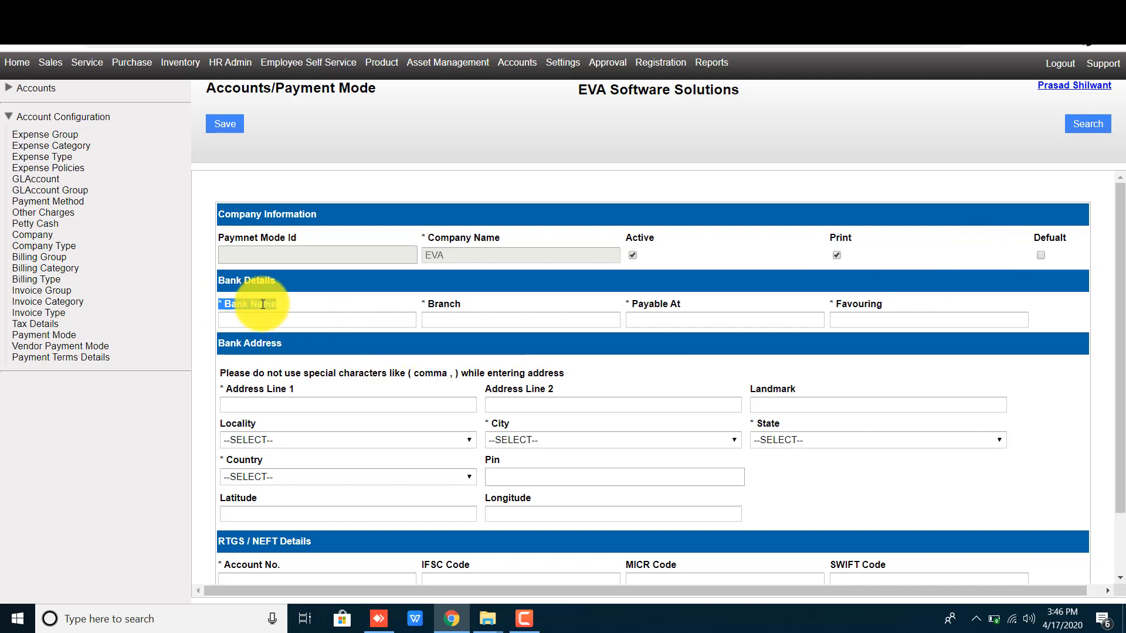
# Step: Enter bank name Bank Of India, branch Nashik and payable at Nashik
pyautogui.click(266, 322)
pyautogui.write('Bank')
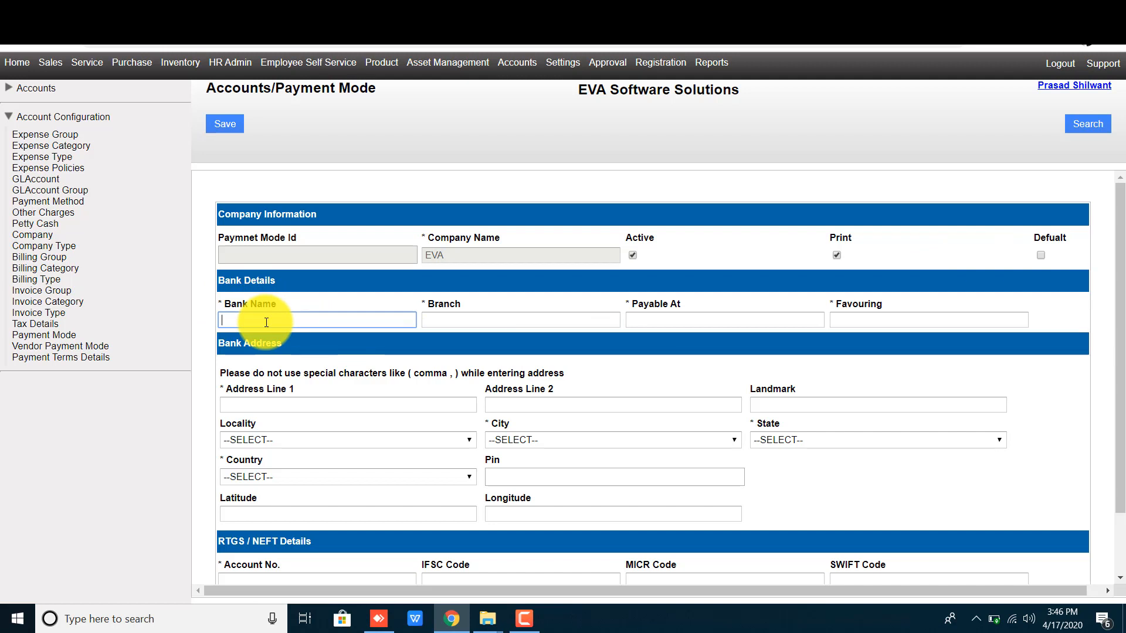
pyautogui.write(' O')
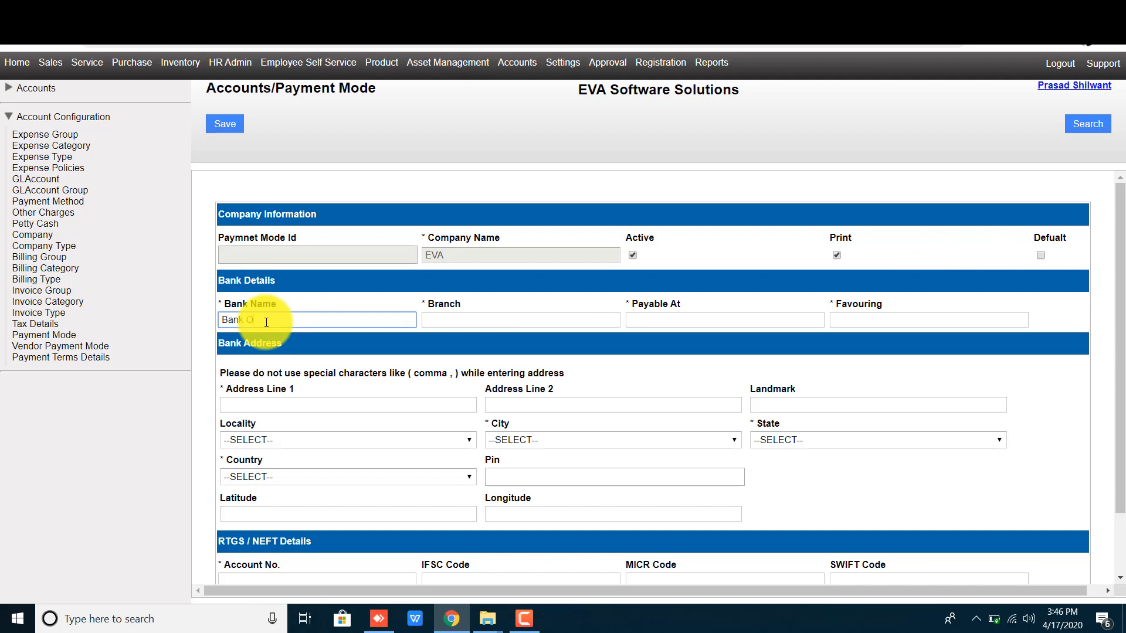
pyautogui.write('f India')
pyautogui.click(595, 320)
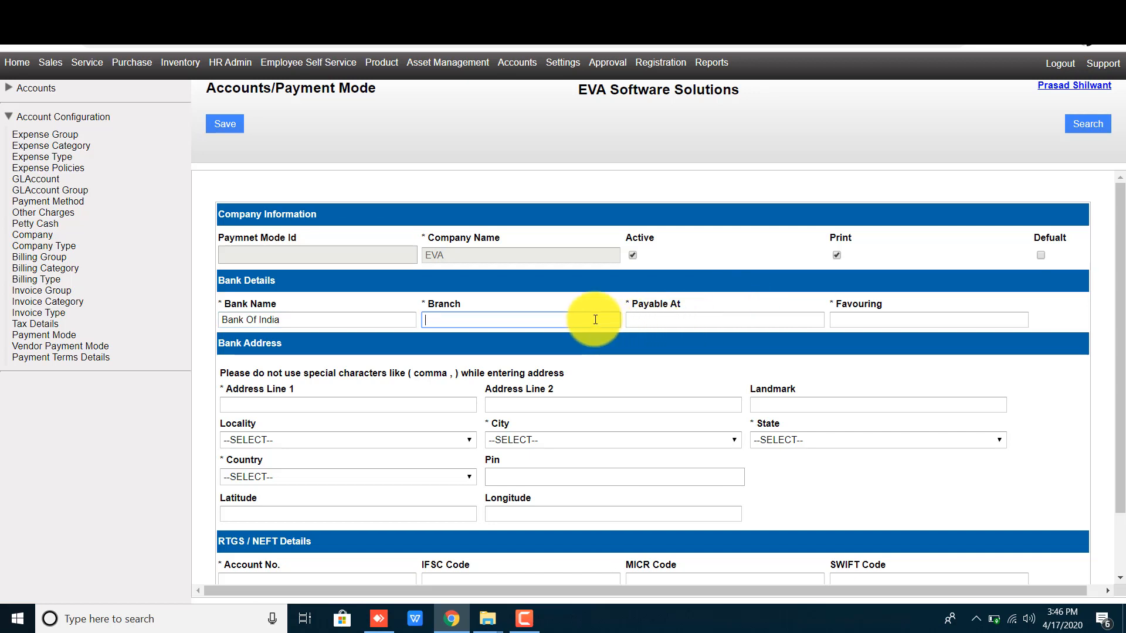
pyautogui.write('Nashik')
pyautogui.press('Tab')
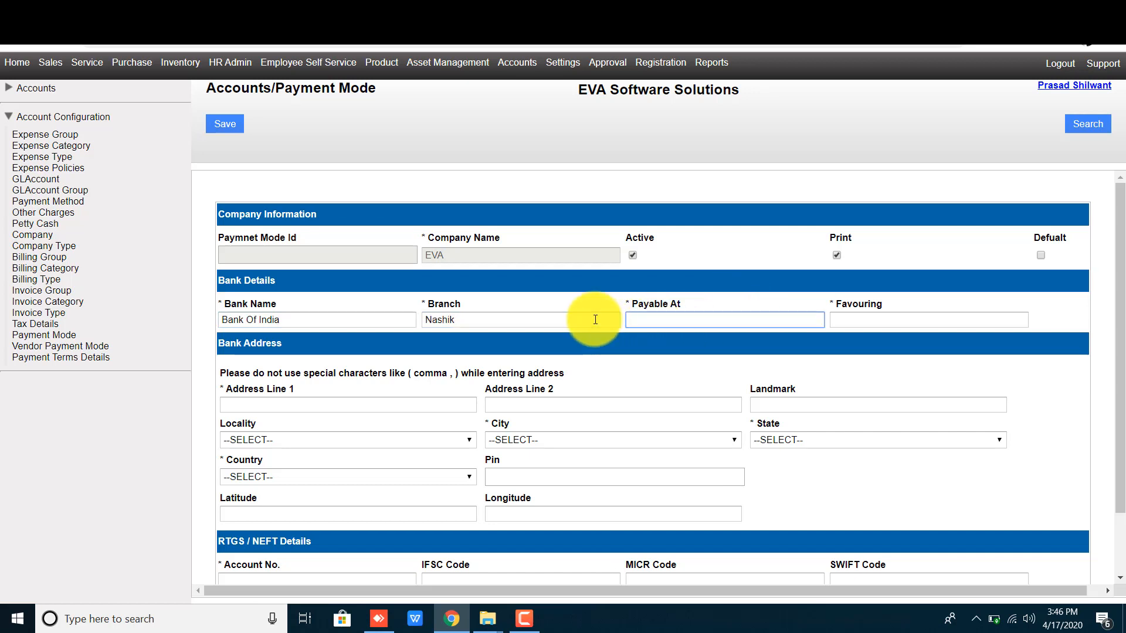
pyautogui.write('Nashik')
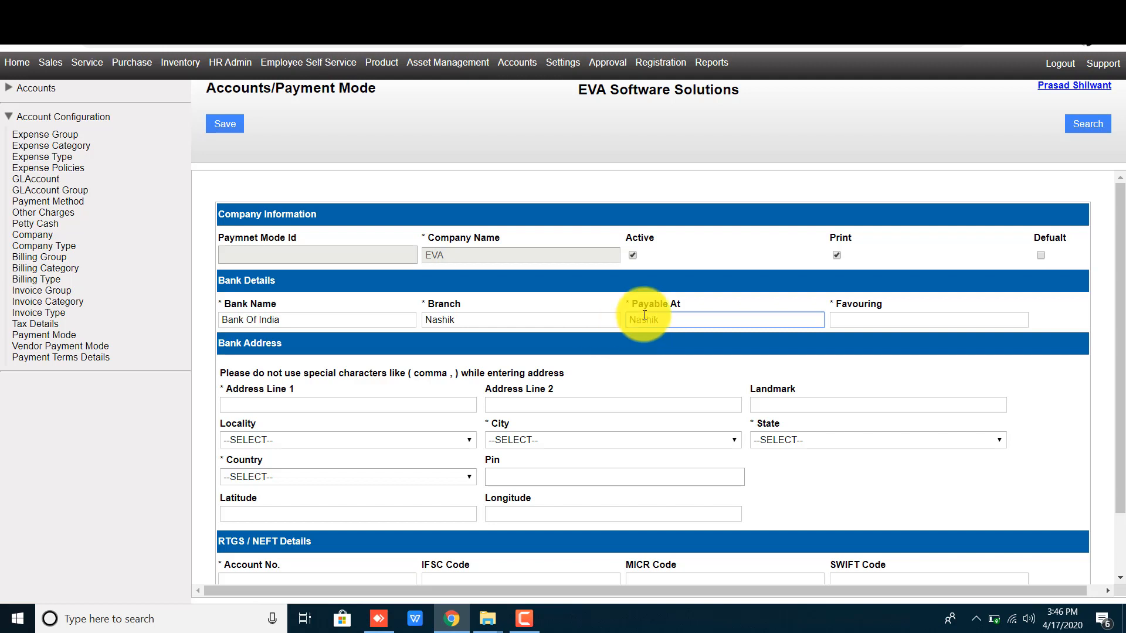
pyautogui.click(747, 344)
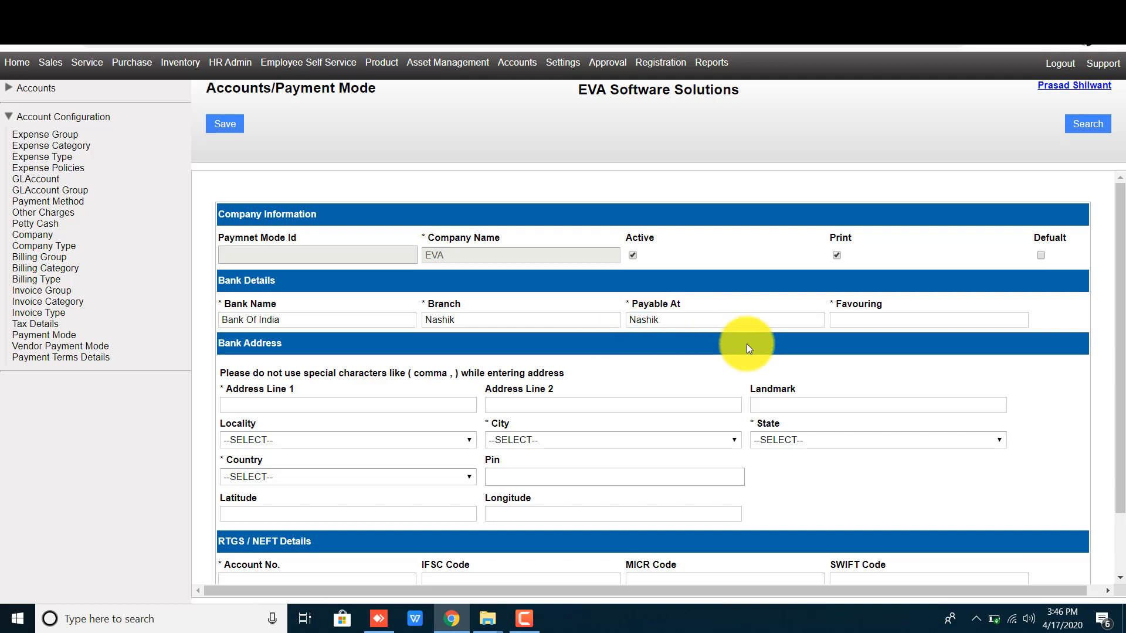
# Step: Fill the Favouring field with EVA Software Solutions
pyautogui.click(877, 321)
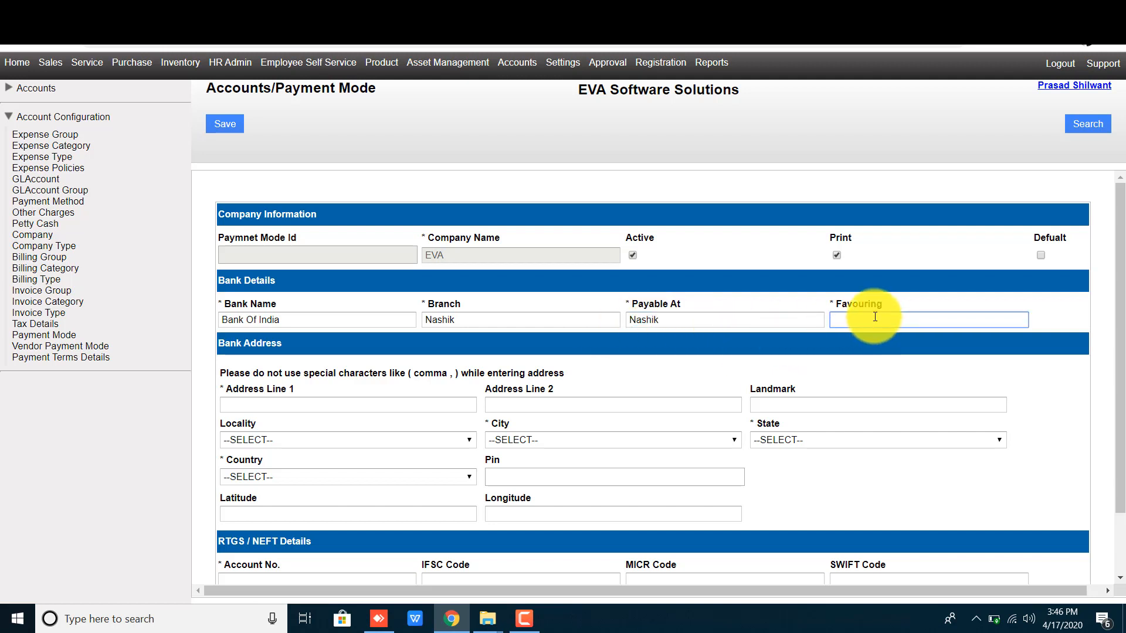
pyautogui.doubleClick(864, 309)
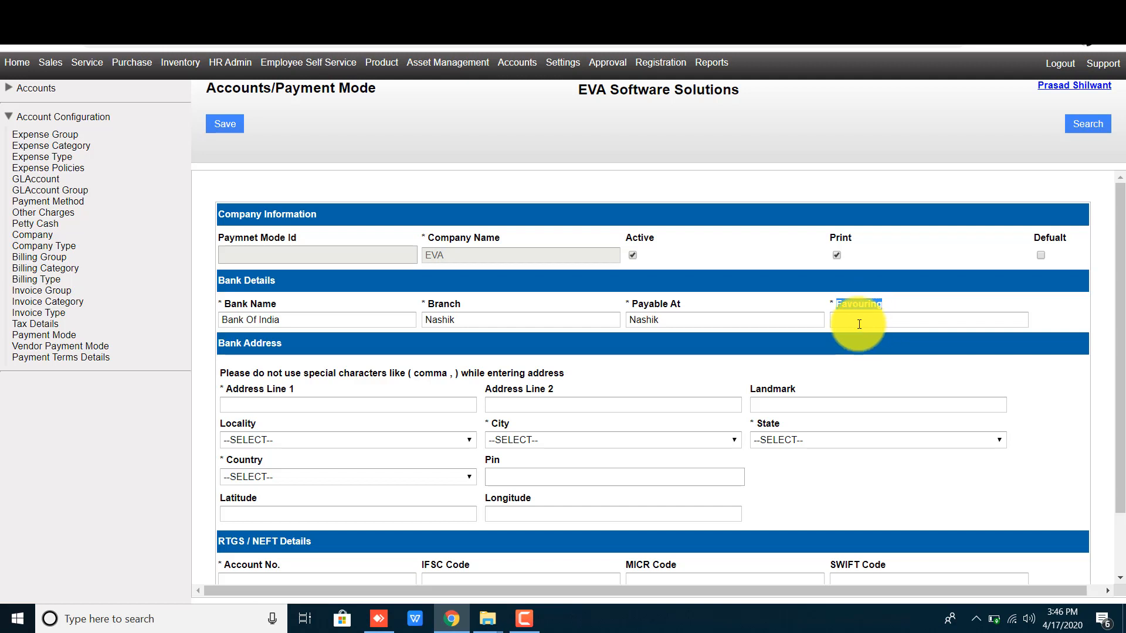
pyautogui.click(878, 320)
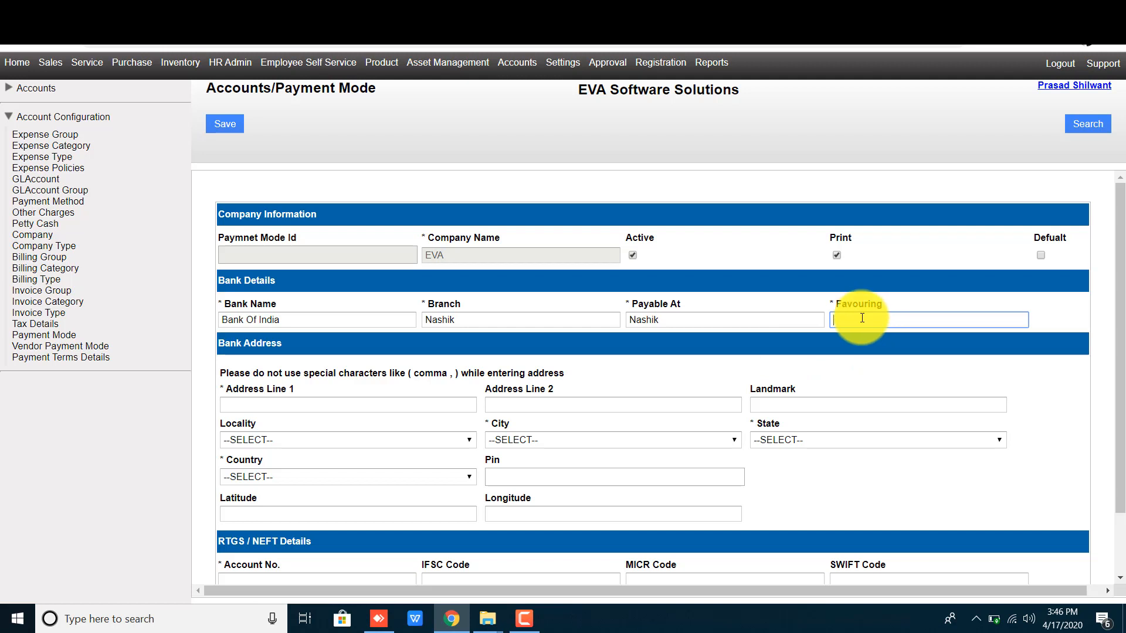
pyautogui.write('EV')
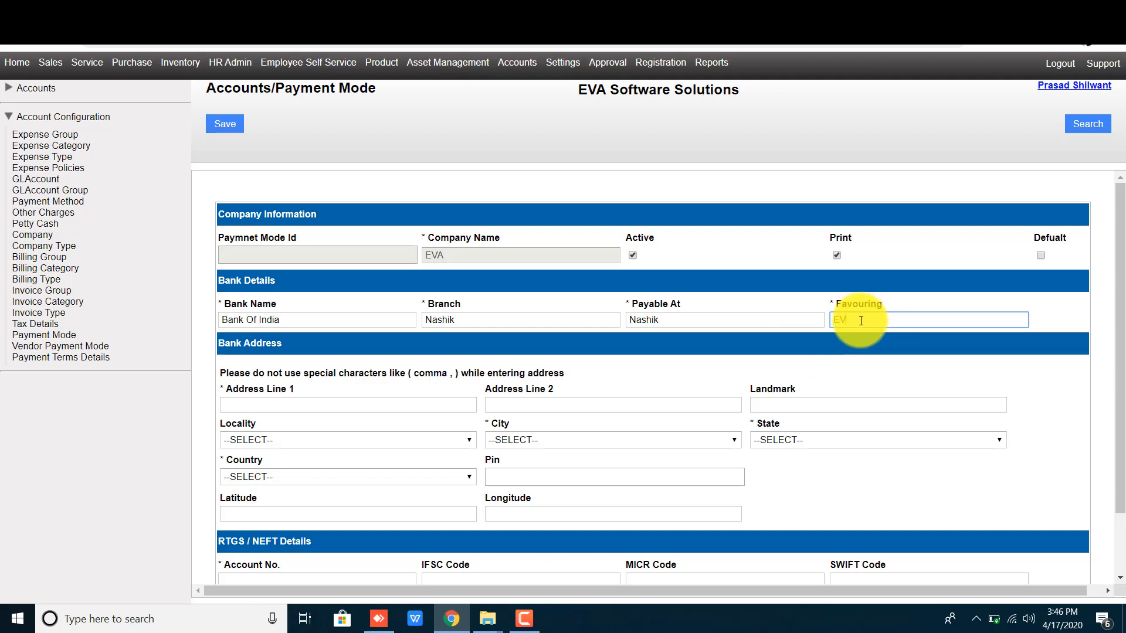
pyautogui.write('A Software')
pyautogui.write(' Soltuions')
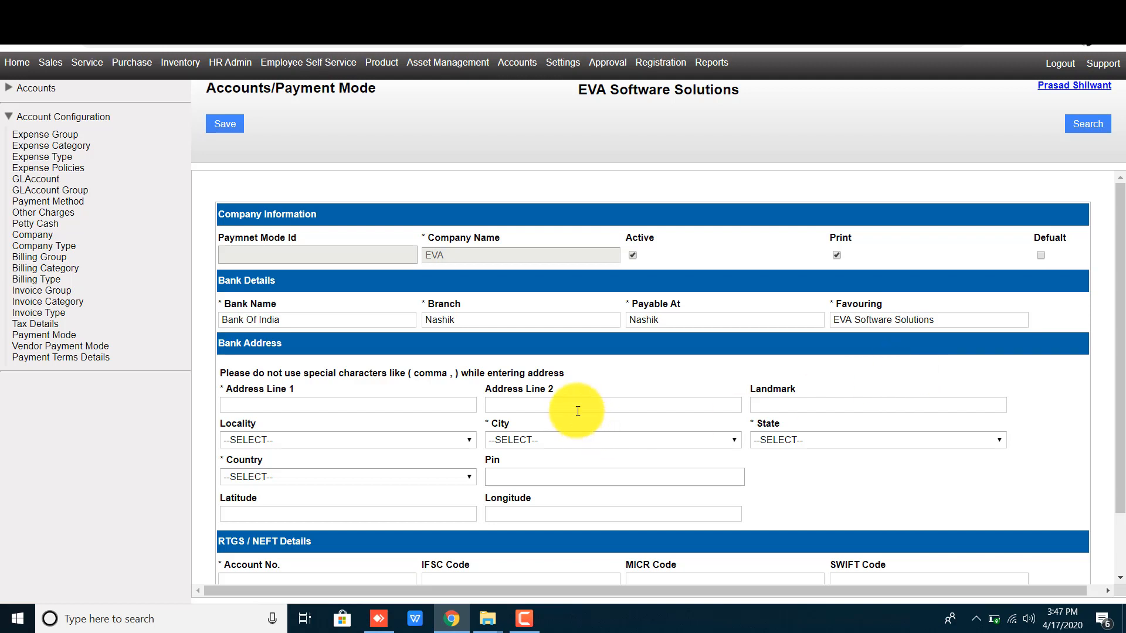
# Step: Enter address lines 'Nashik road cidco colony' and 'sinner highway', landmark sai temple
pyautogui.click(343, 406)
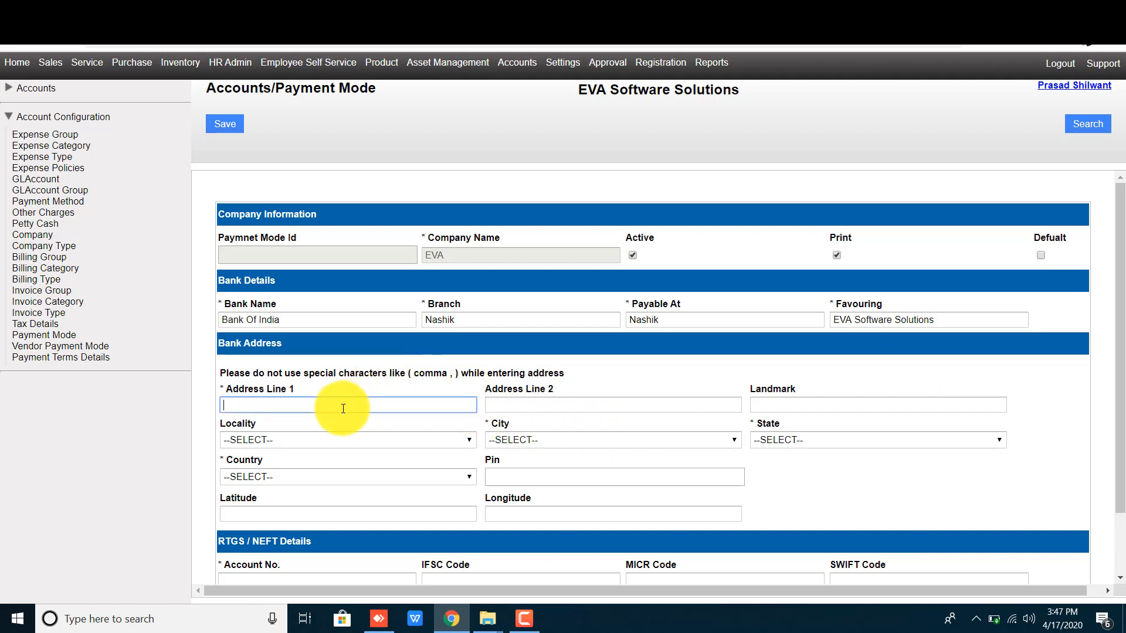
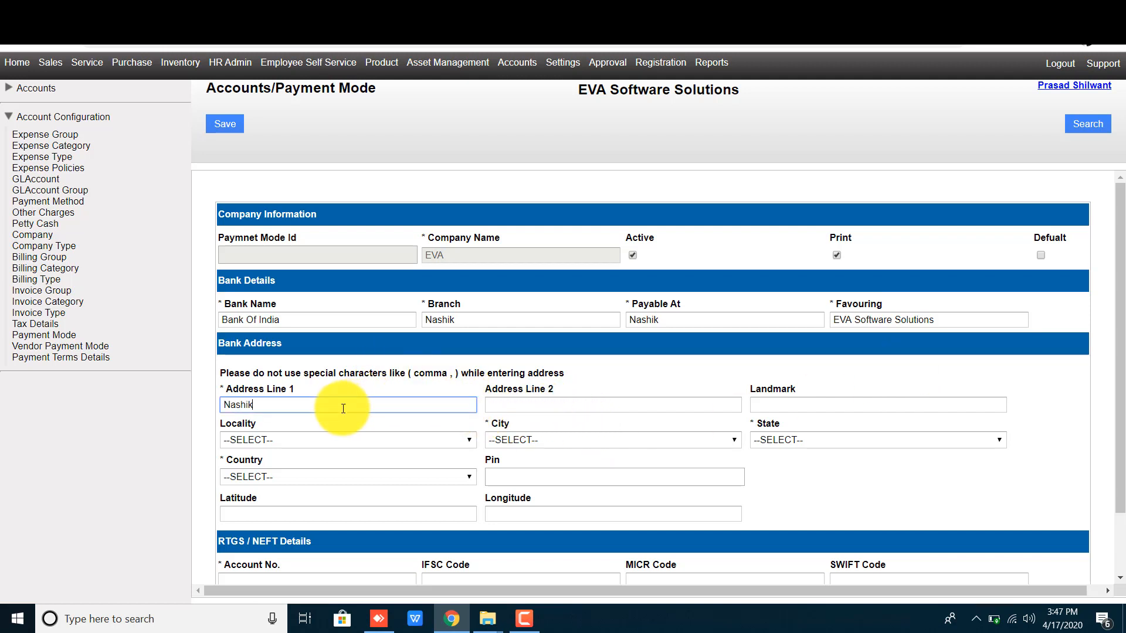
pyautogui.press('Tab')
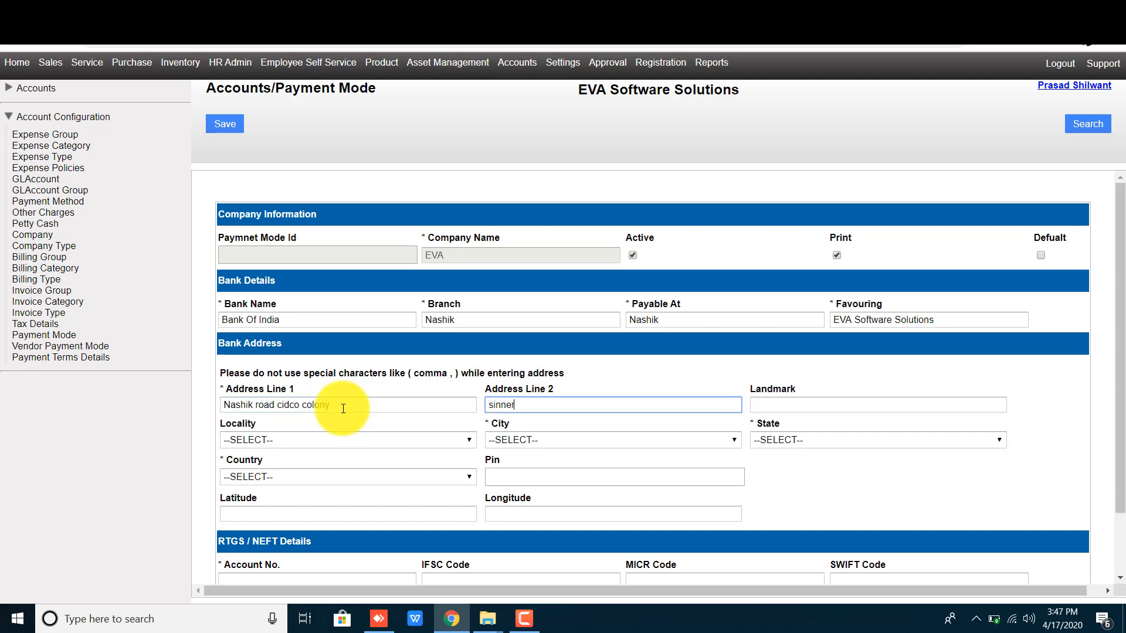
pyautogui.click(785, 404)
pyautogui.write('sai temp')
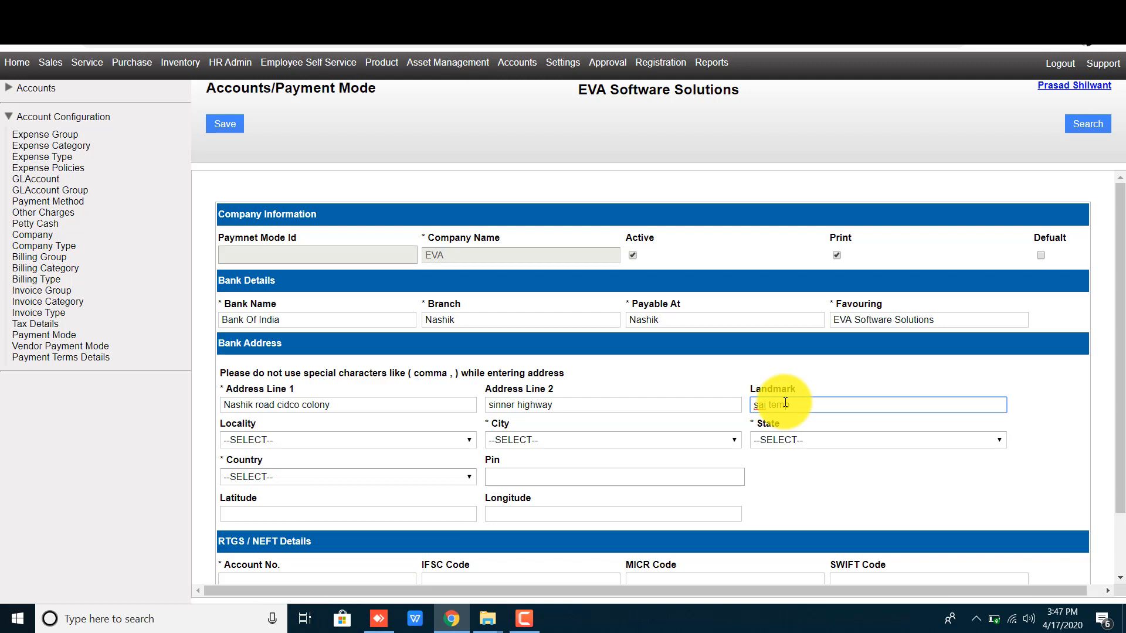
pyautogui.write('lple')
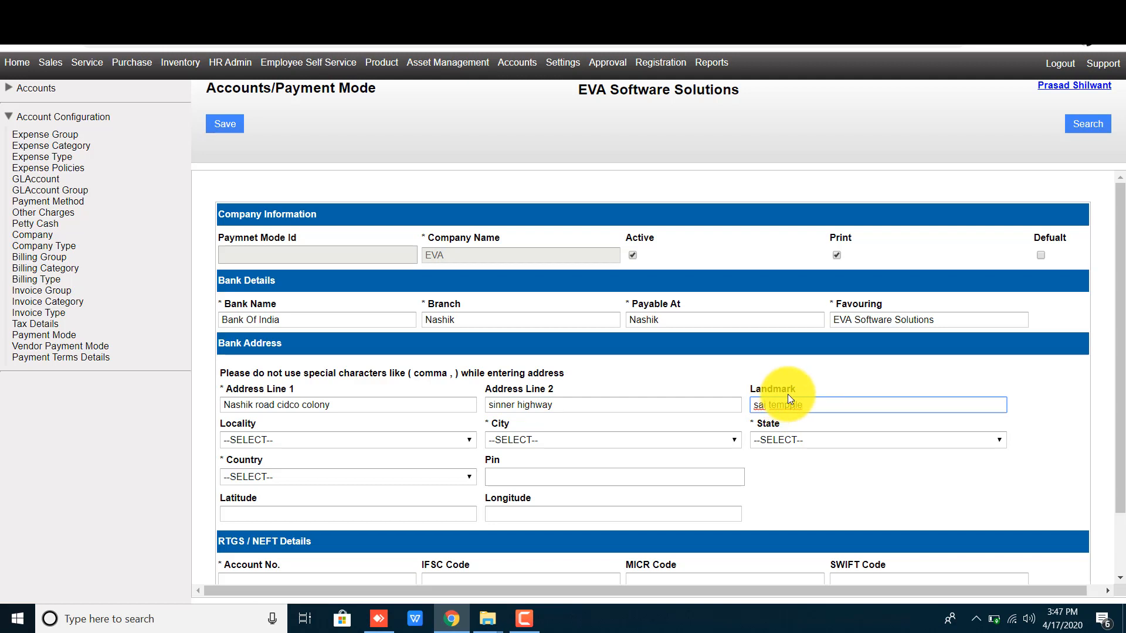
pyautogui.click(845, 486)
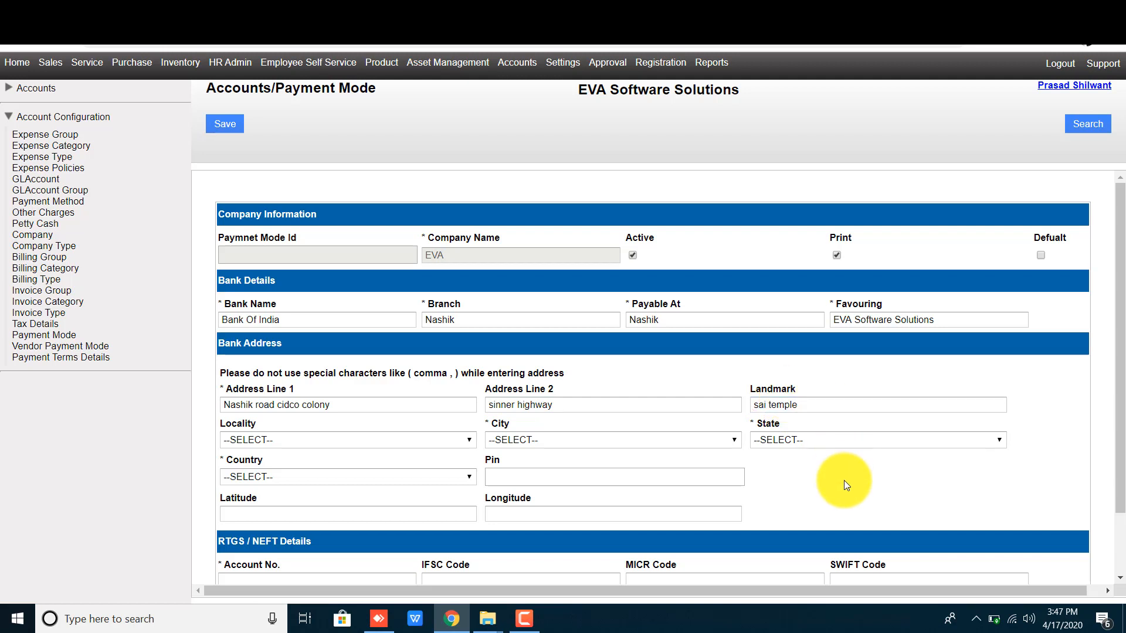
# Step: Choose Thane as the locality, filling Mumbai, Maharashtra, India, 400601
pyautogui.click(305, 442)
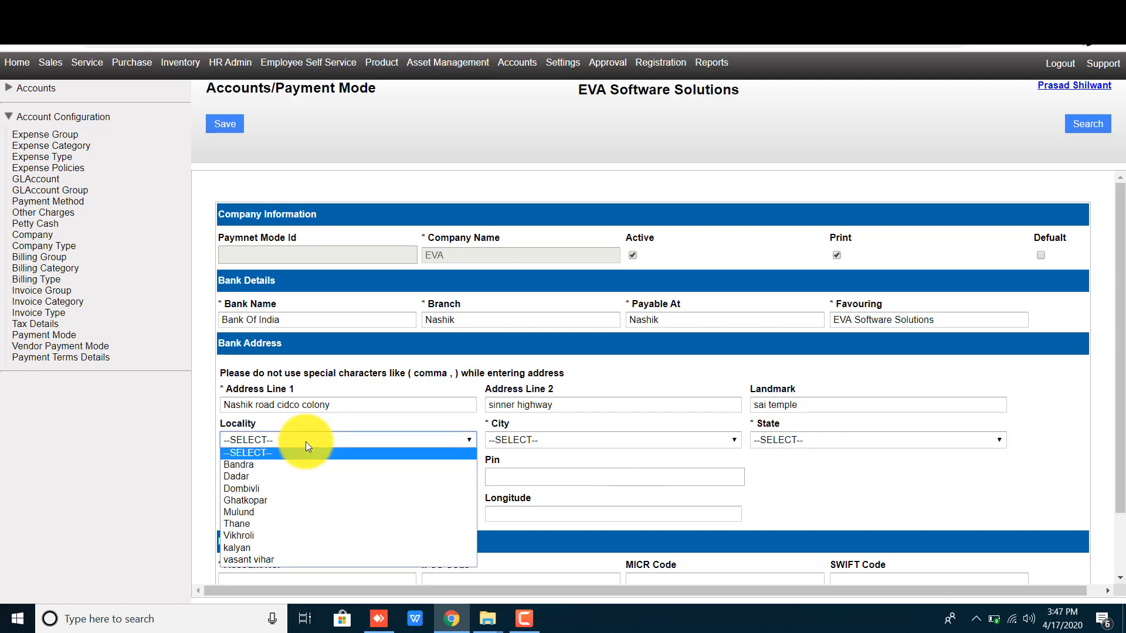
pyautogui.click(261, 525)
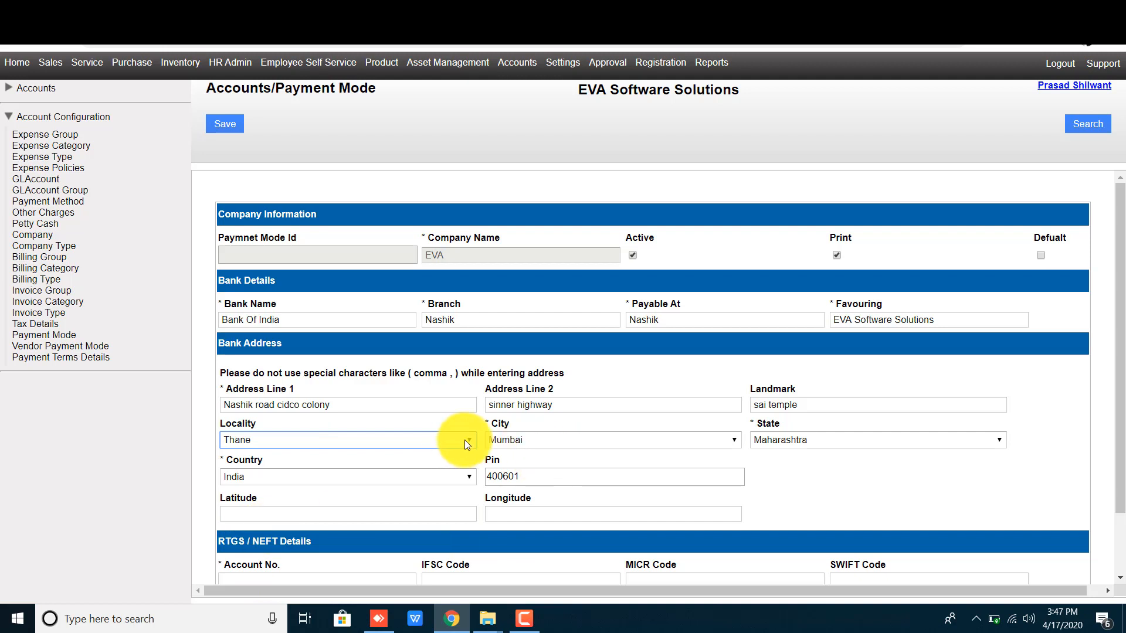
pyautogui.click(817, 500)
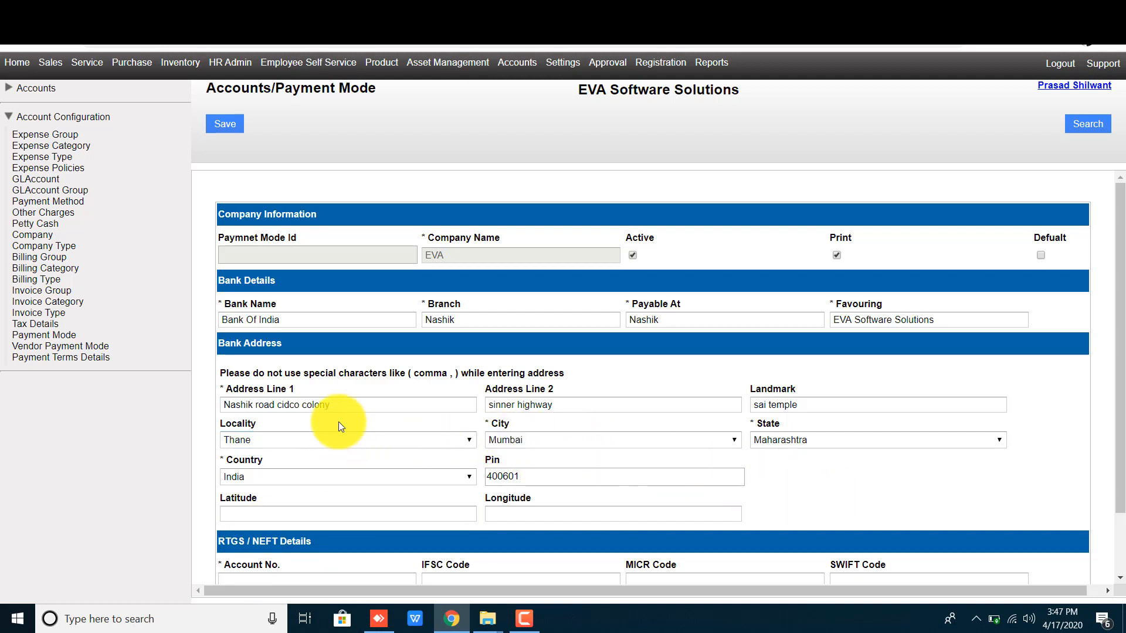
pyautogui.click(382, 405)
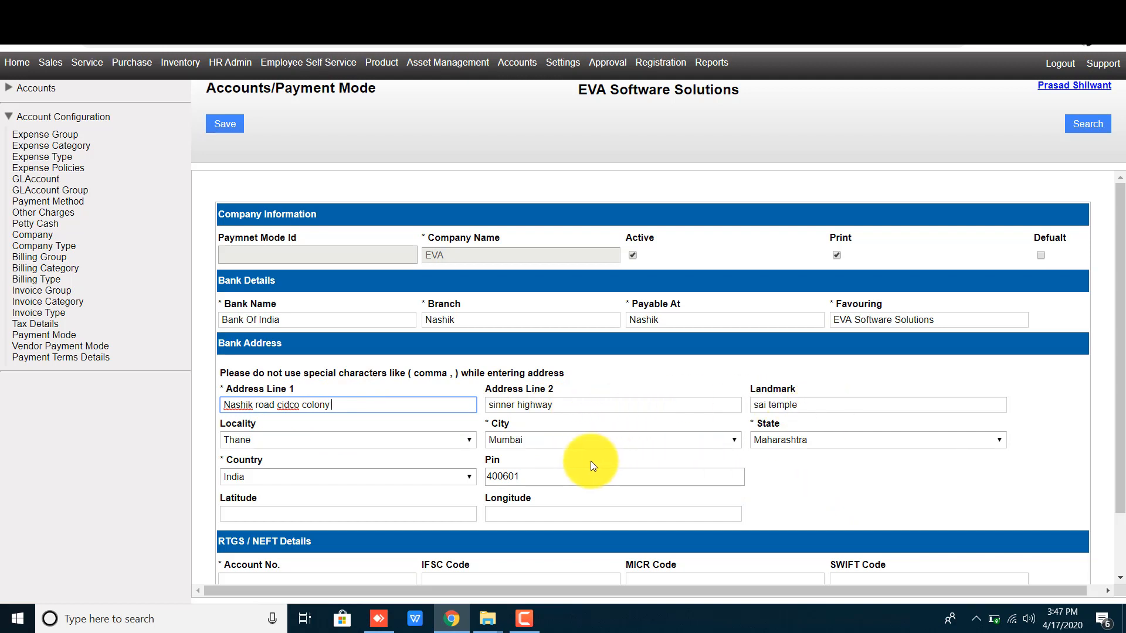
pyautogui.click(825, 497)
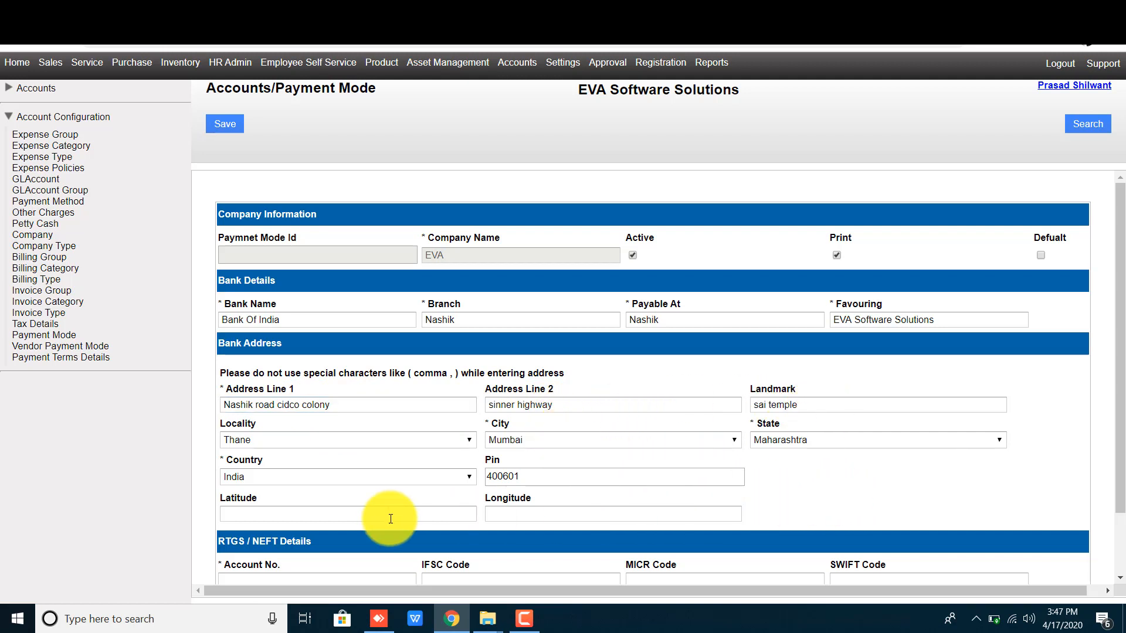
pyautogui.scroll(-1, 352, 504)
pyautogui.doubleClick(241, 440)
pyautogui.click(496, 434)
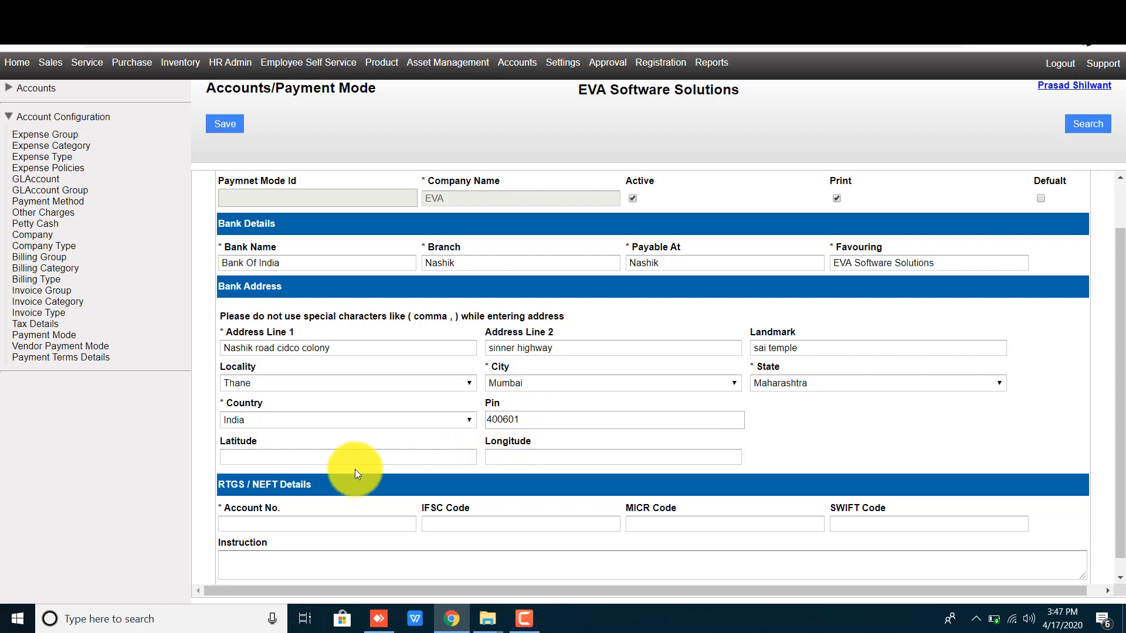
pyautogui.scroll(-1, 354, 467)
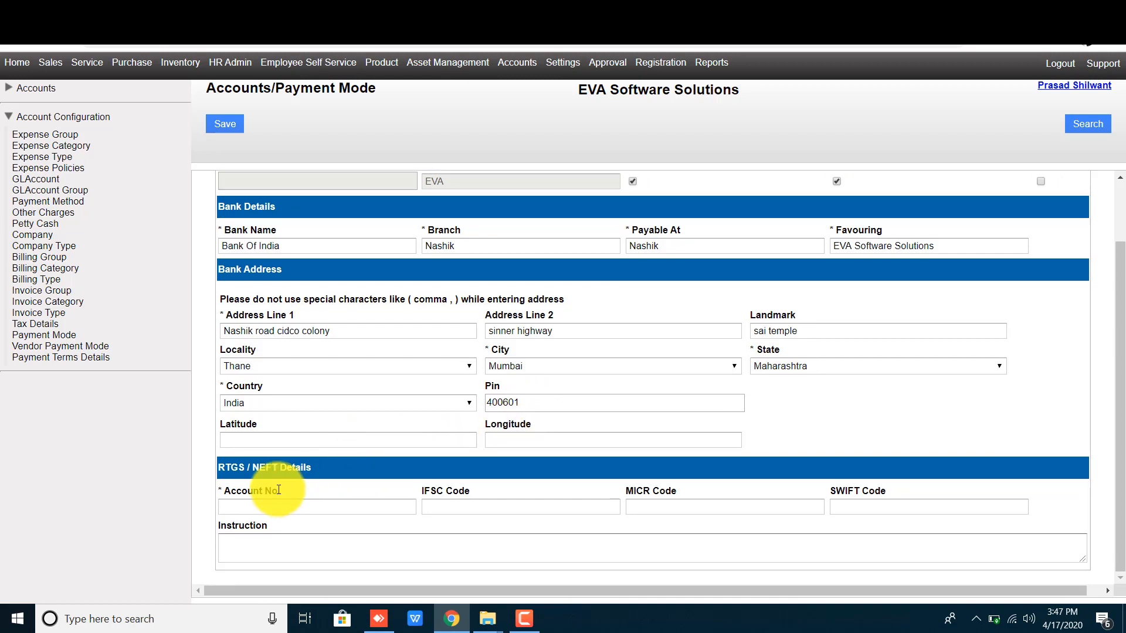
pyautogui.click(268, 508)
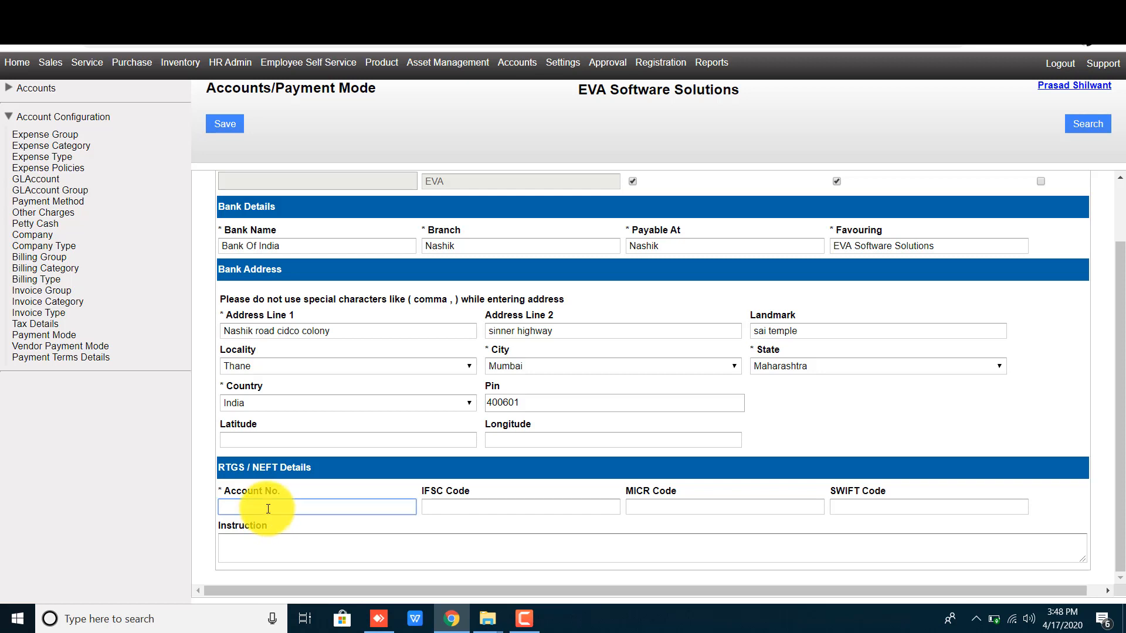
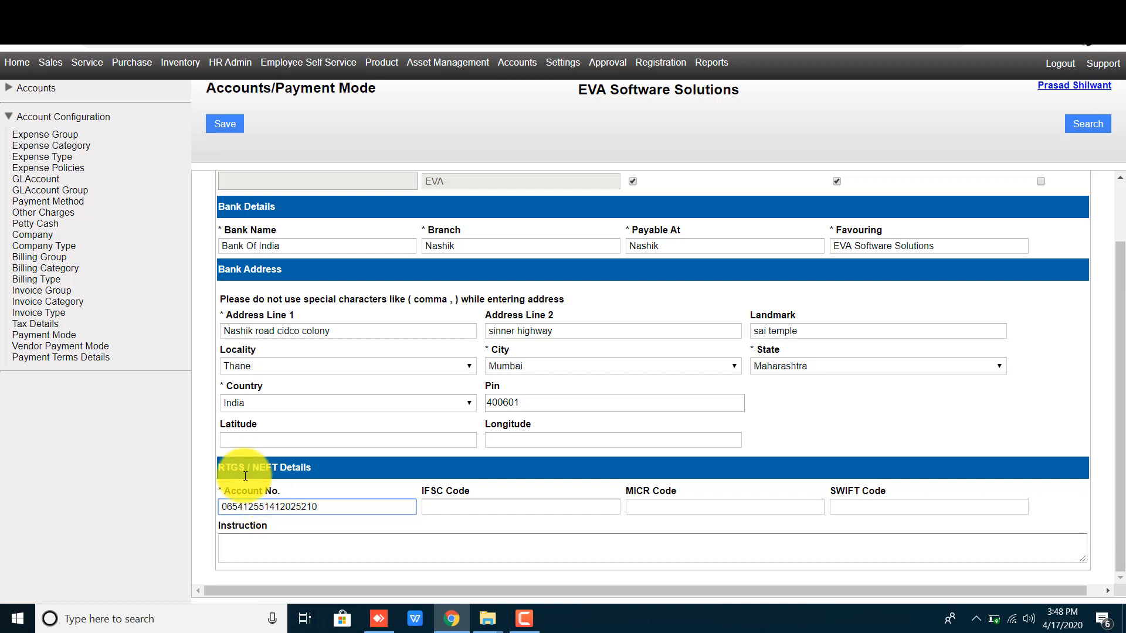
pyautogui.click(329, 496)
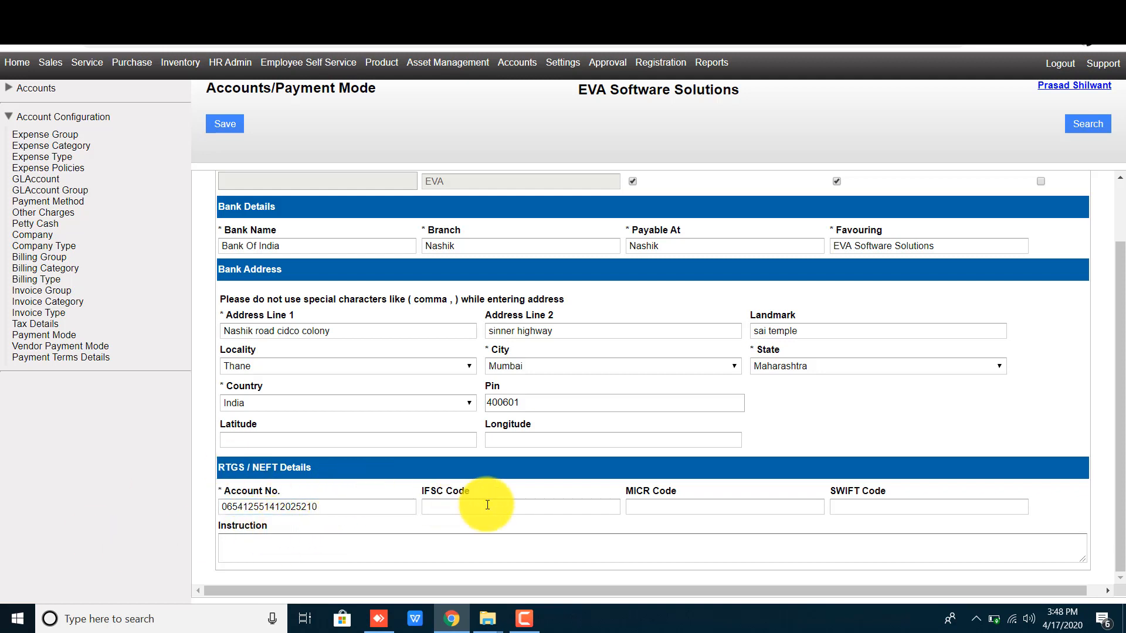
pyautogui.click(455, 507)
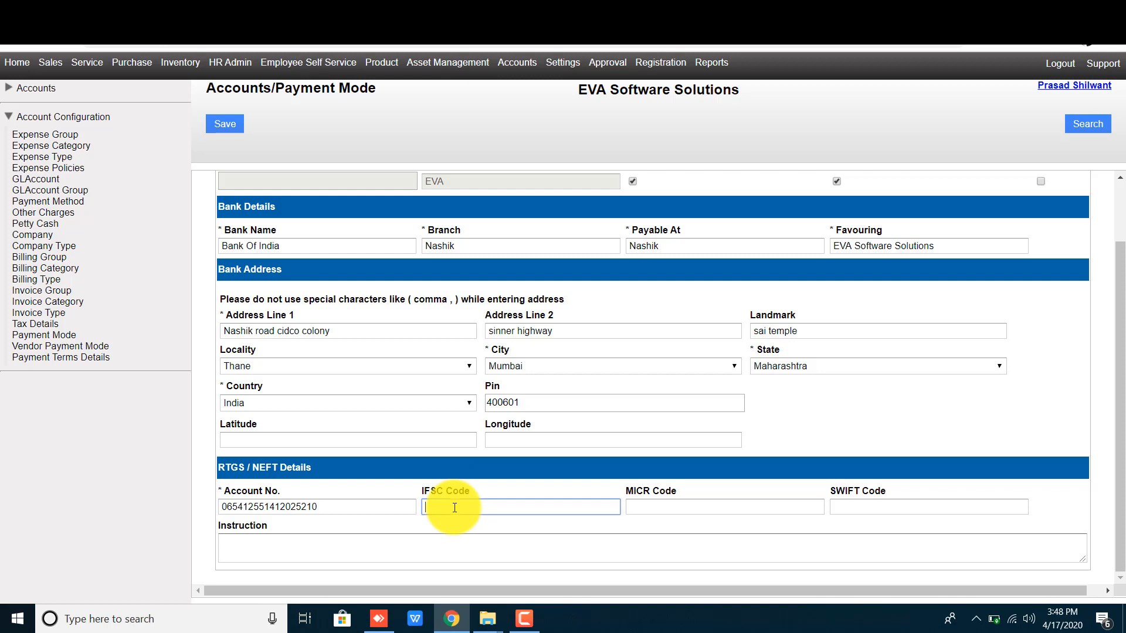
pyautogui.click(556, 476)
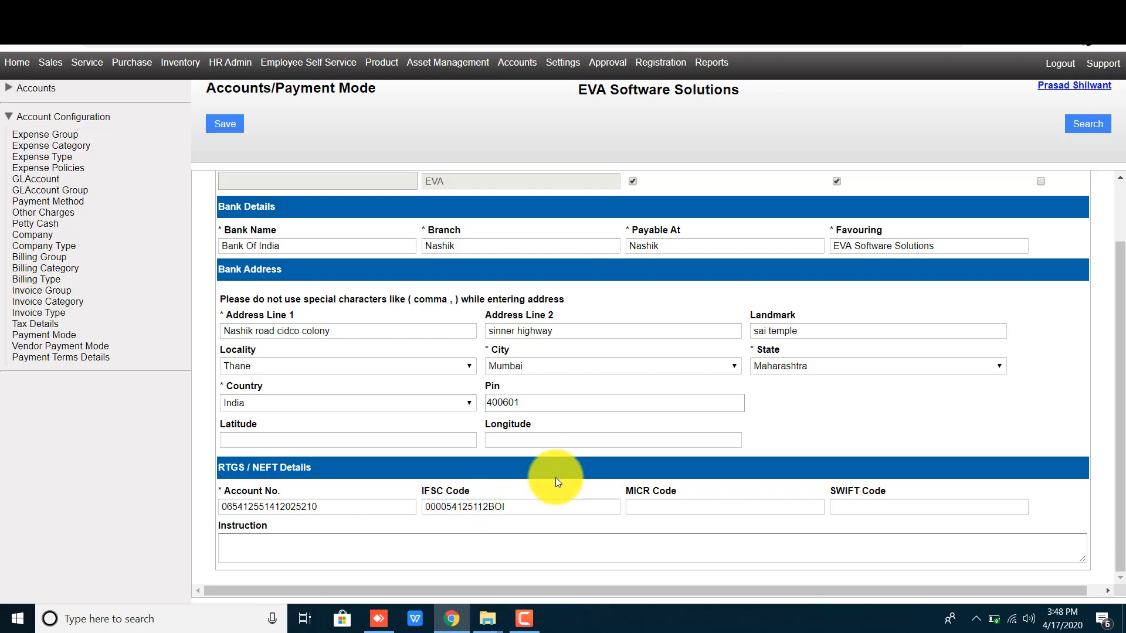
# Step: Enter MICR code 784596545 and SWIFT code BOI45515511
pyautogui.click(655, 506)
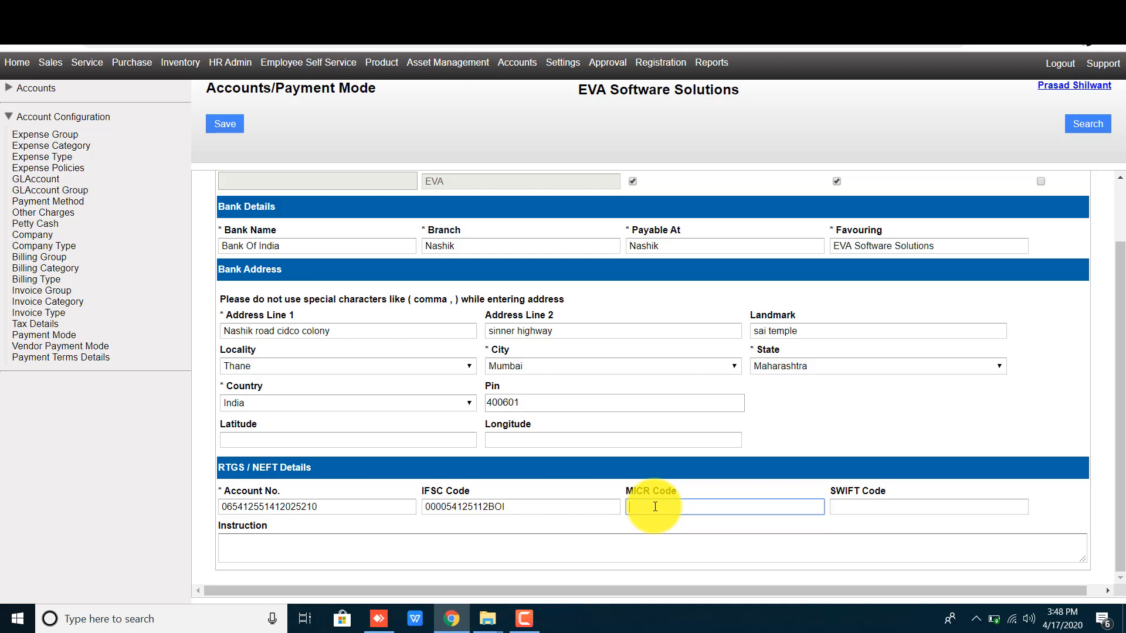
pyautogui.write('7845965451')
pyautogui.click(815, 492)
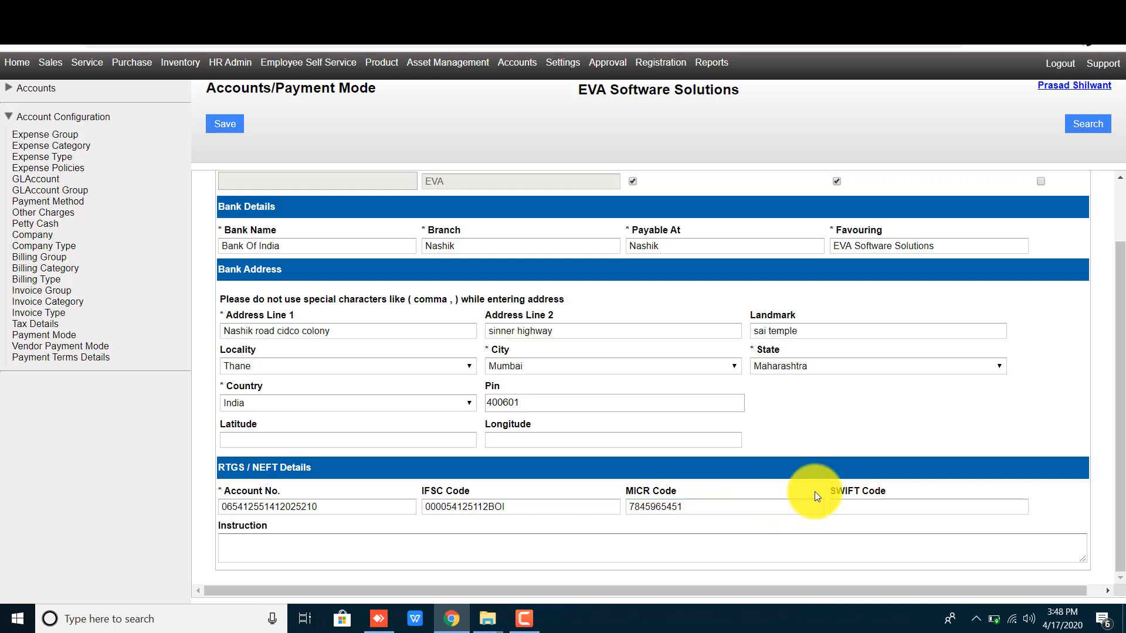
pyautogui.click(885, 511)
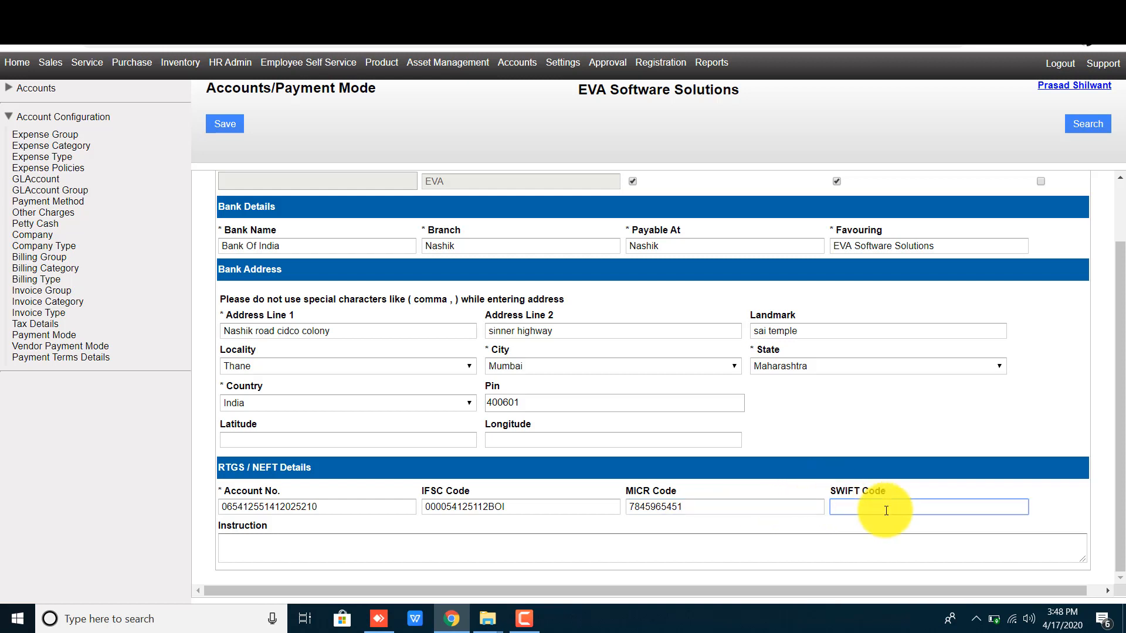
pyautogui.write('d')
pyautogui.press('BackSpace')
pyautogui.write('BOI45515511')
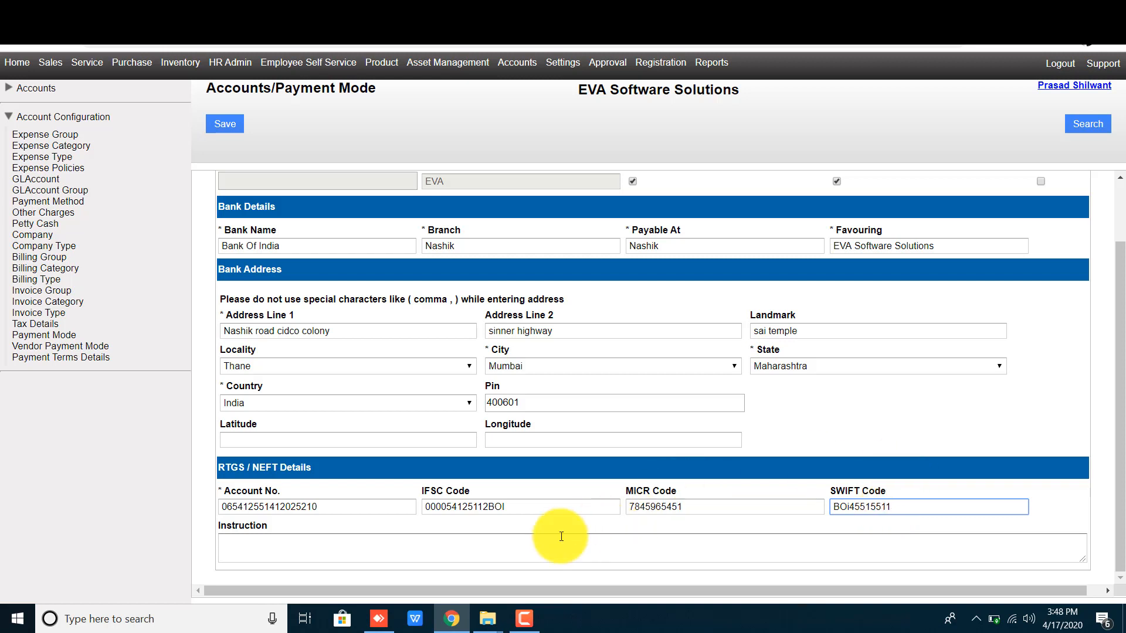
pyautogui.click(351, 541)
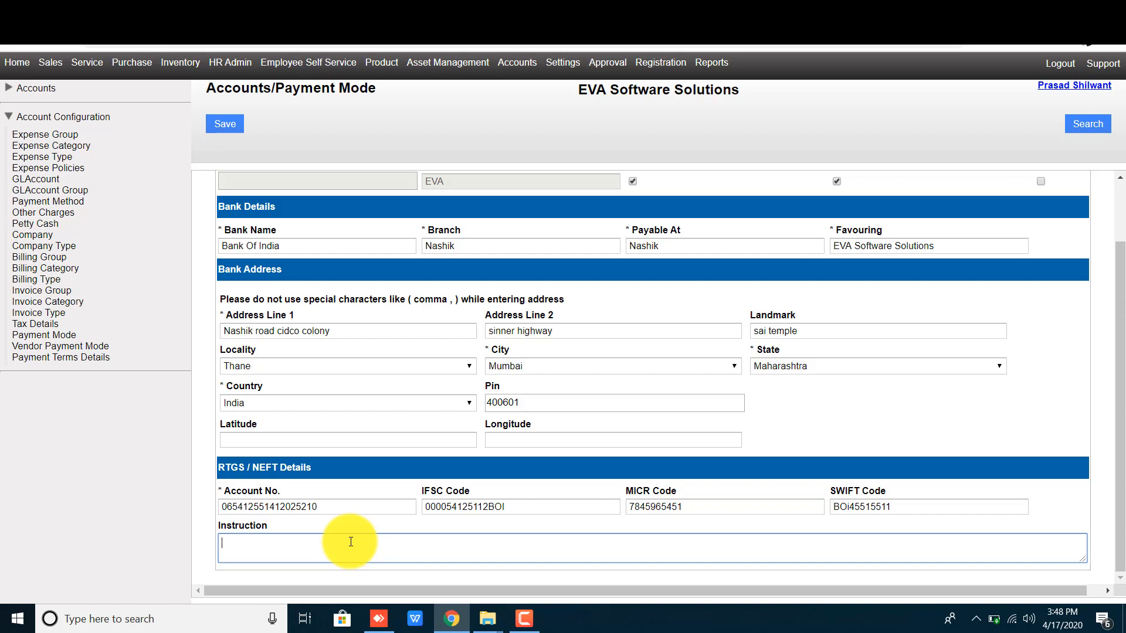
pyautogui.scroll(2, 351, 539)
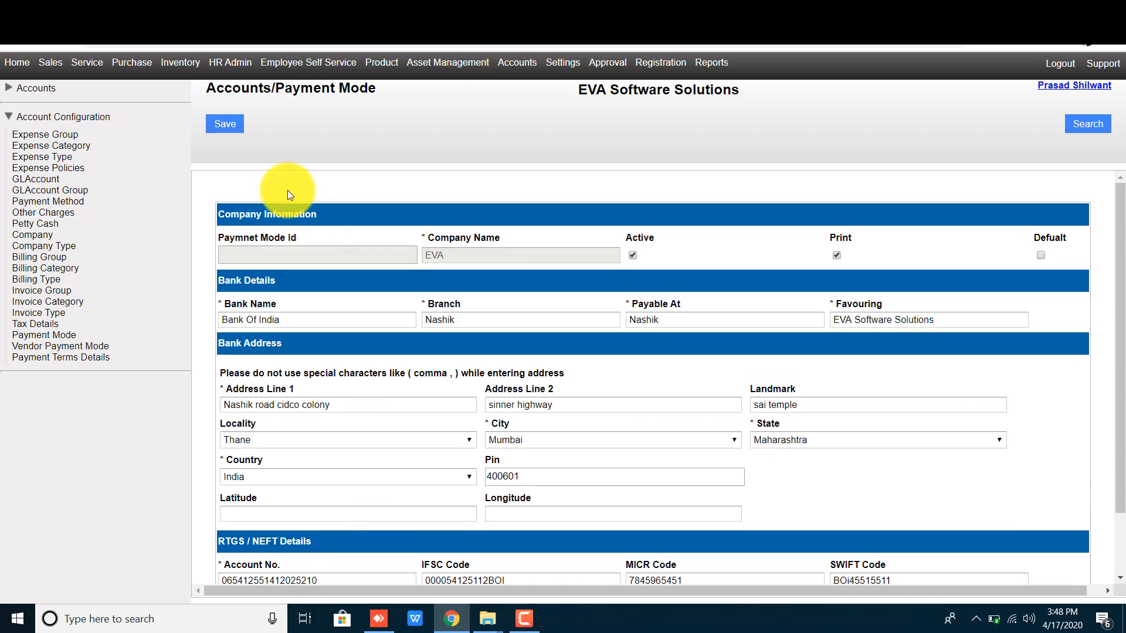
# Step: Save the Bank Of India payment mode and acknowledge the Data Successfully Saved message
pyautogui.click(226, 124)
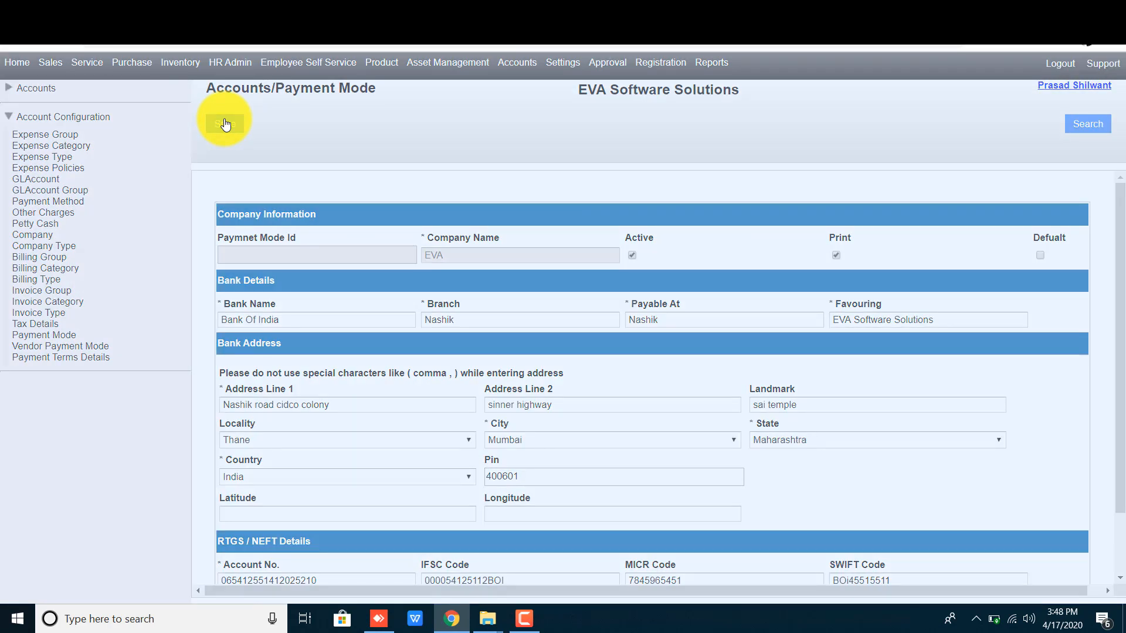
pyautogui.click(558, 356)
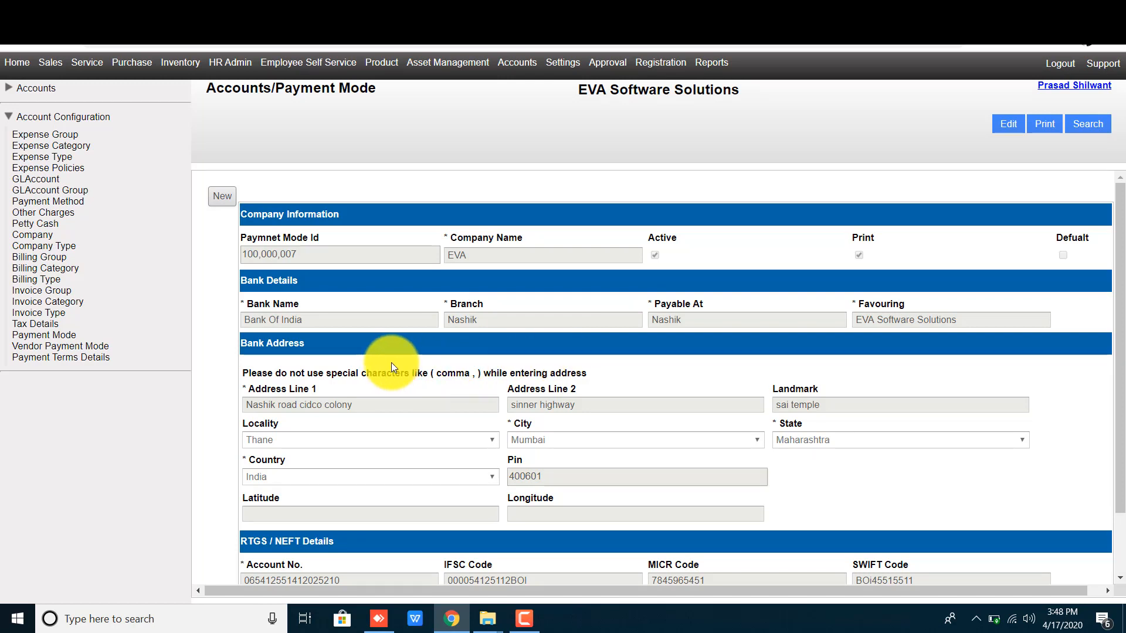
pyautogui.tripleClick(272, 322)
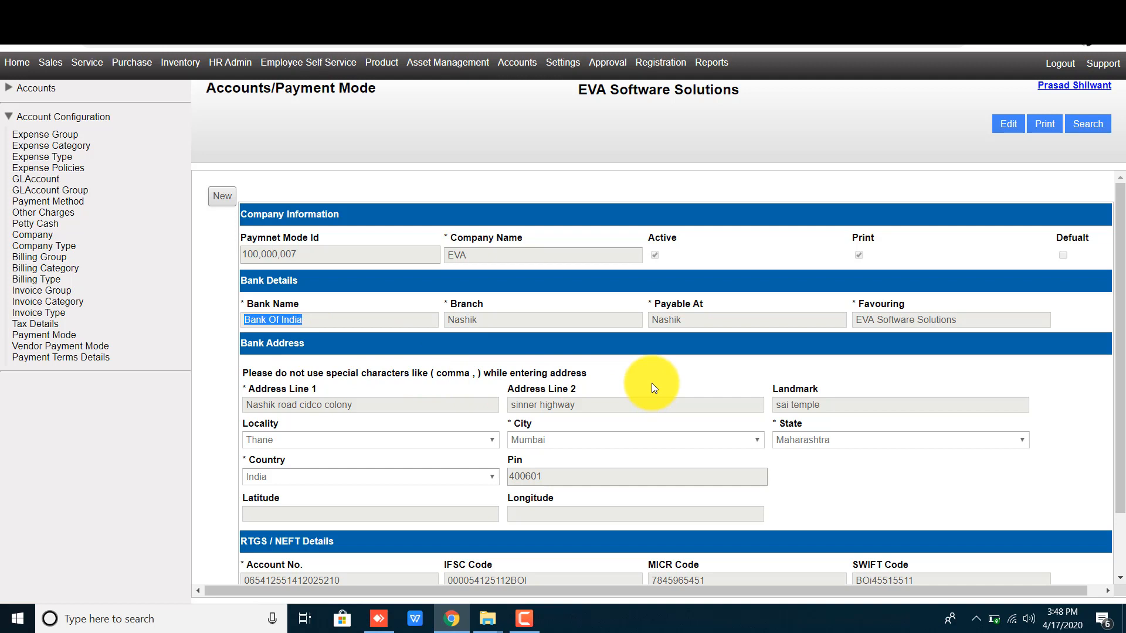
pyautogui.click(756, 191)
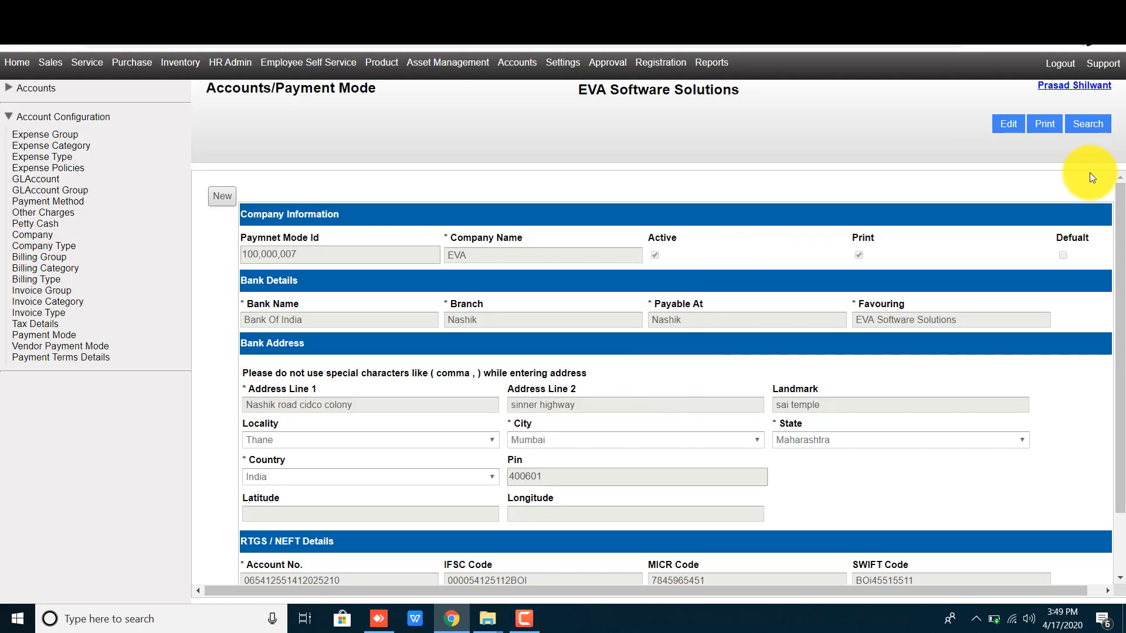
pyautogui.click(1089, 124)
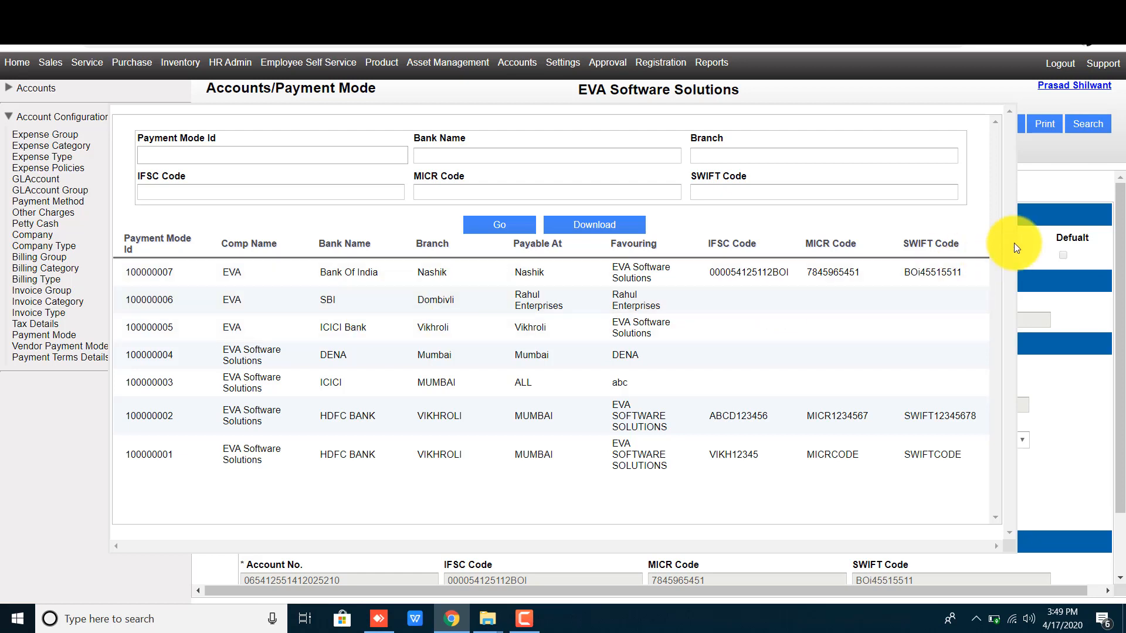
pyautogui.click(1050, 202)
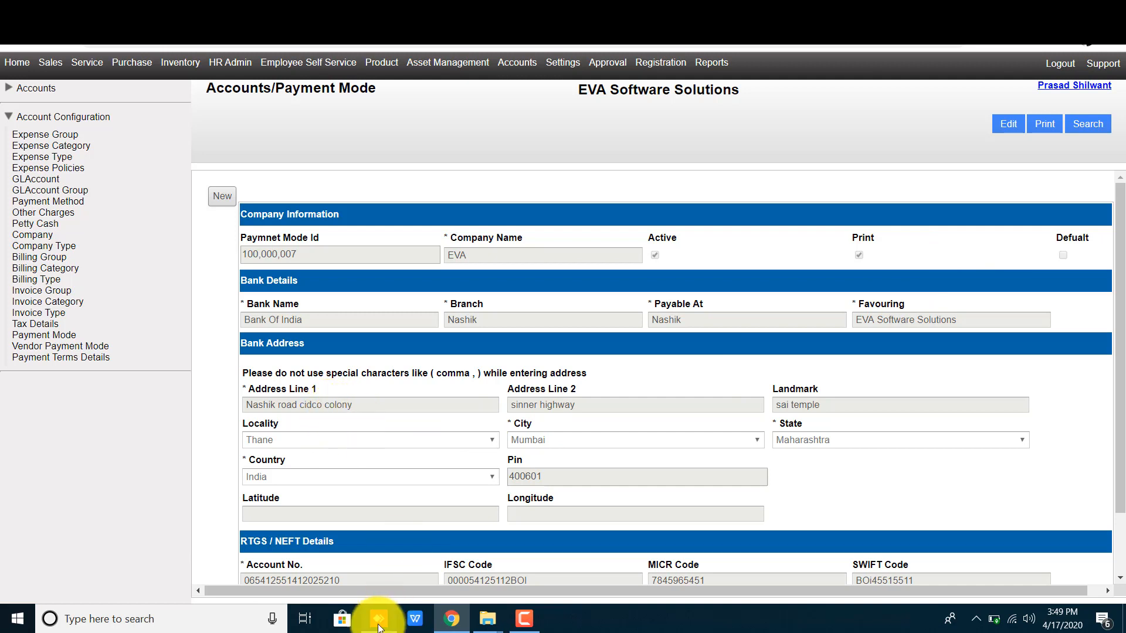
# Step: Reopen payment mode record 100,000,007 for editing, review it, and save it again
pyautogui.doubleClick(322, 582)
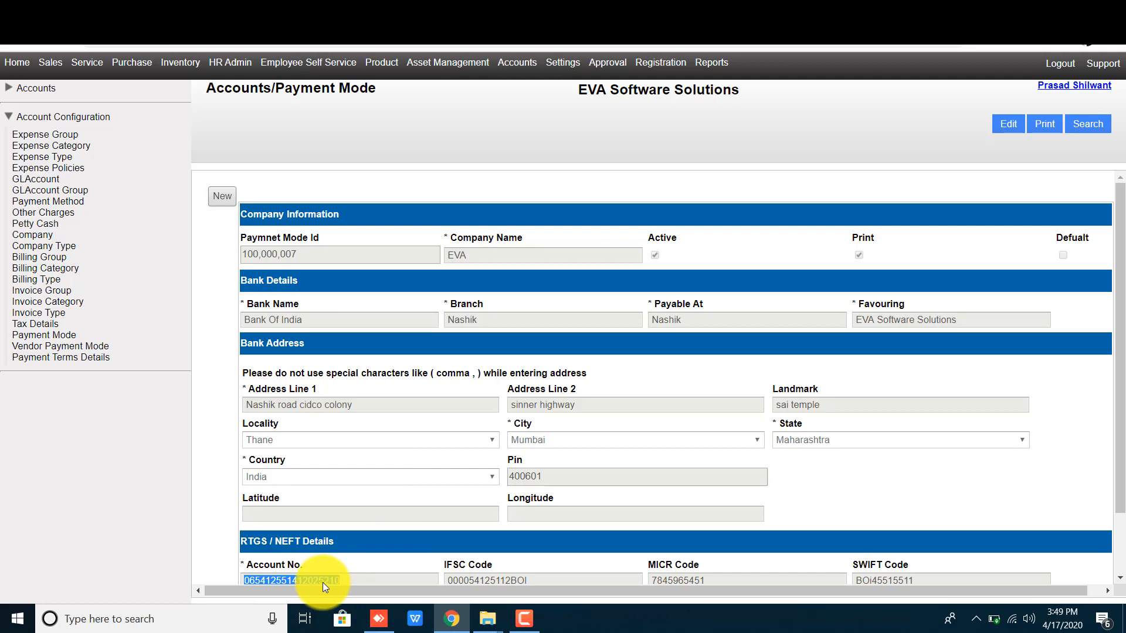
pyautogui.click(351, 569)
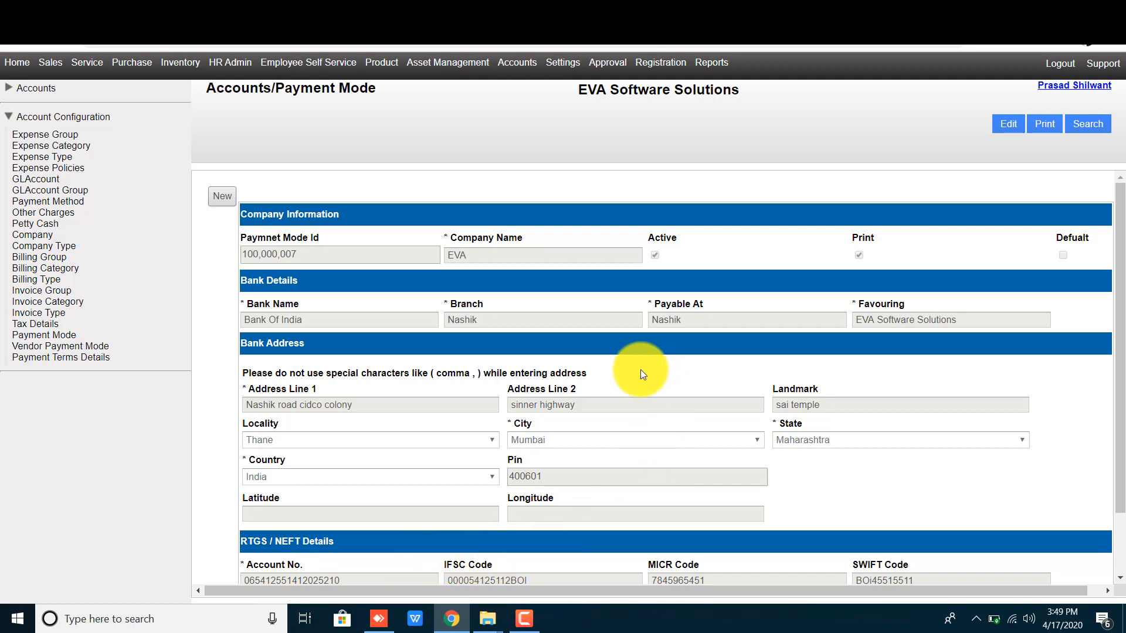
pyautogui.click(1004, 128)
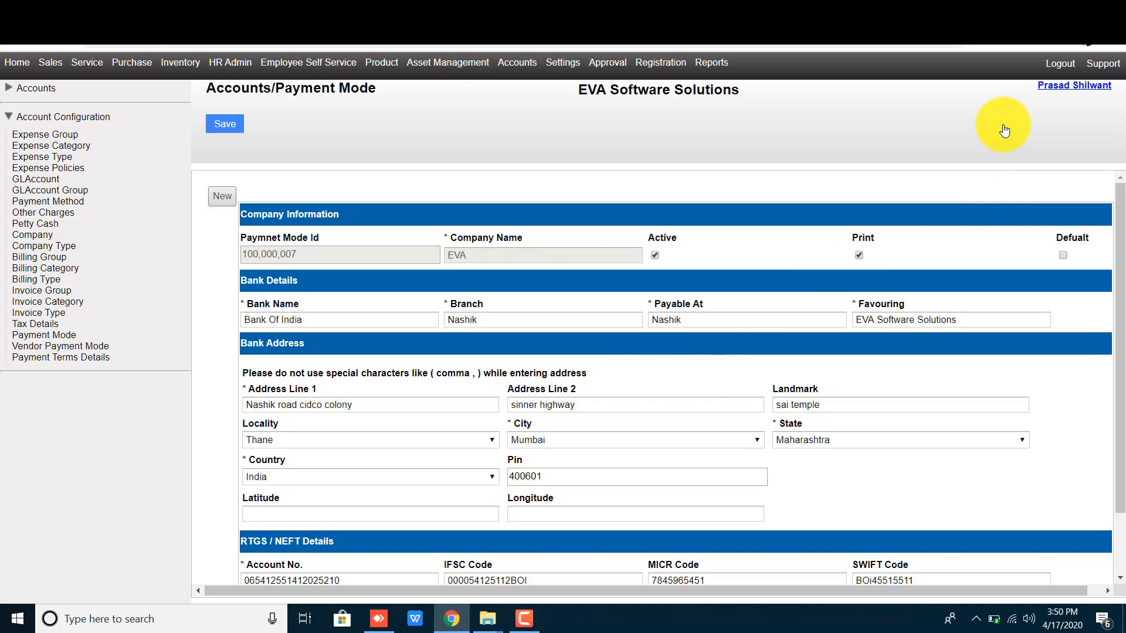
pyautogui.scroll(-2, 692, 387)
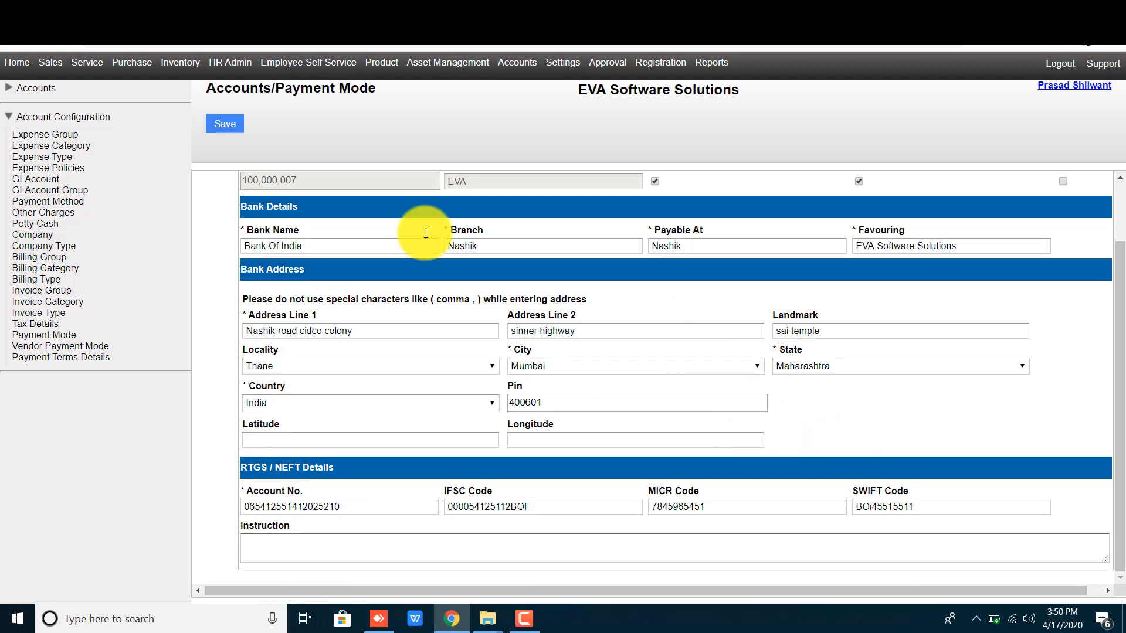
pyautogui.click(224, 124)
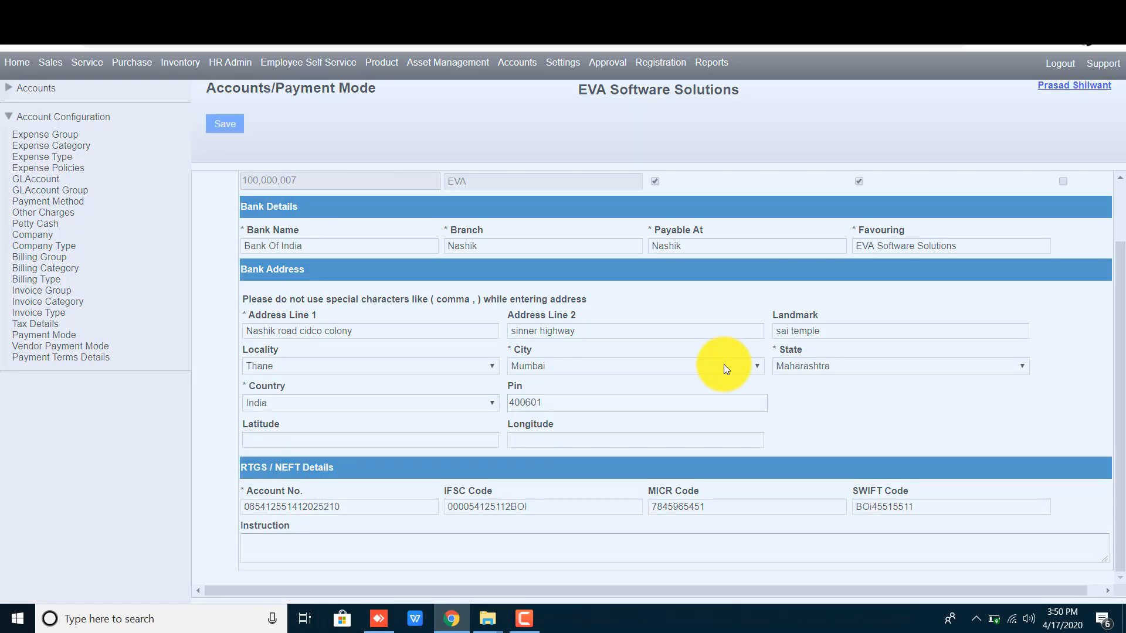
pyautogui.click(558, 359)
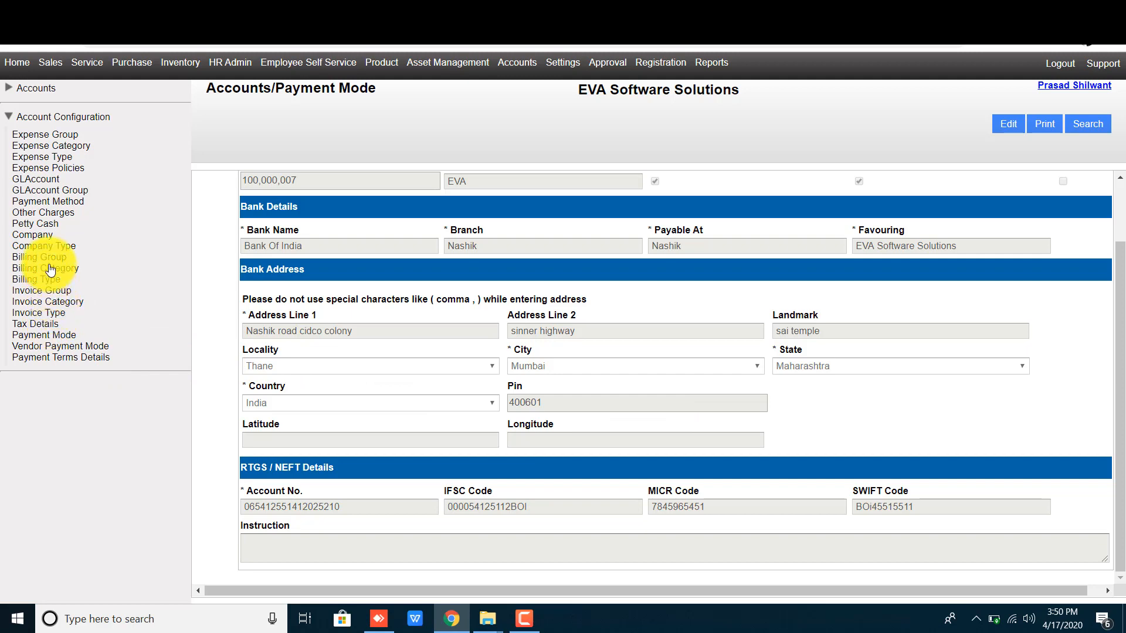
# Step: Filter the Invoice List by status Created and open invoice 100000409
pyautogui.click(36, 88)
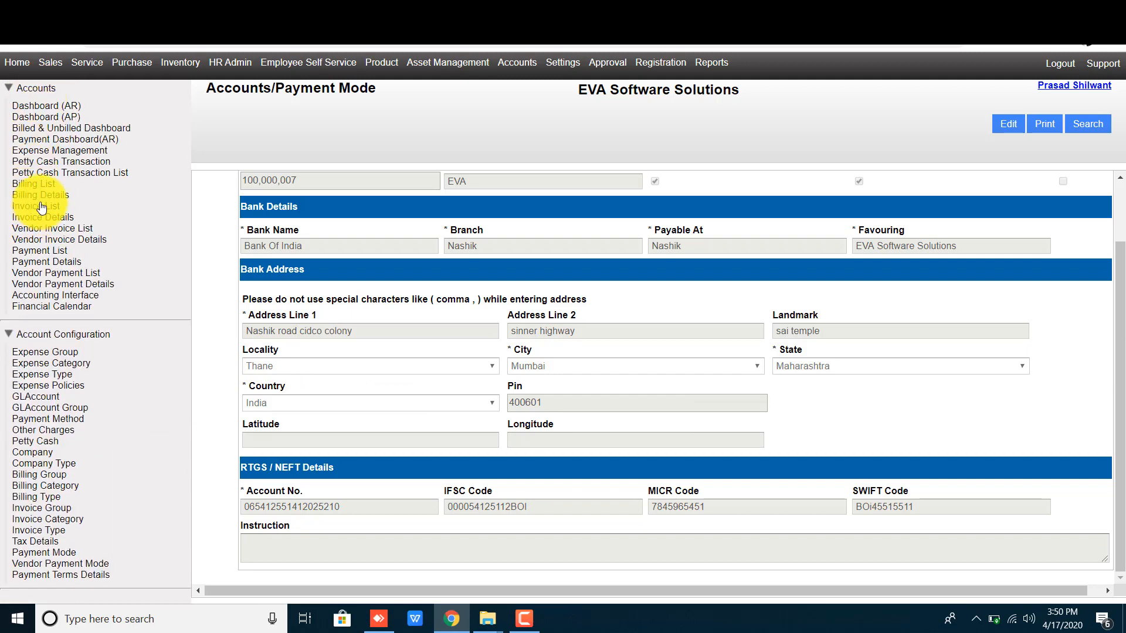
pyautogui.click(35, 206)
pyautogui.click(1089, 125)
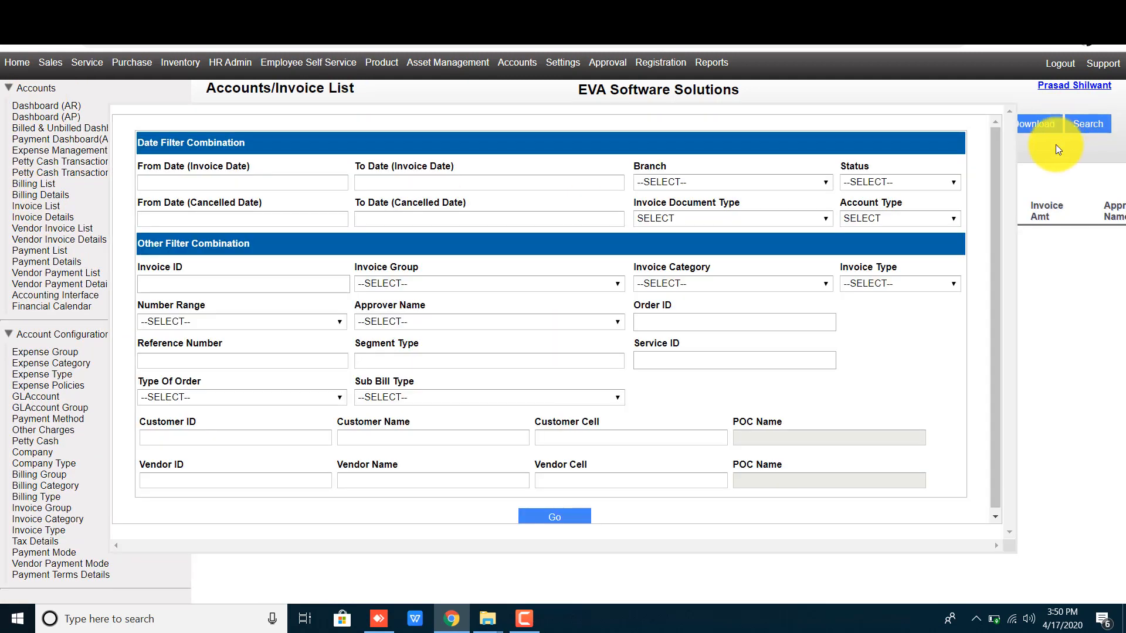
pyautogui.click(879, 182)
pyautogui.click(867, 205)
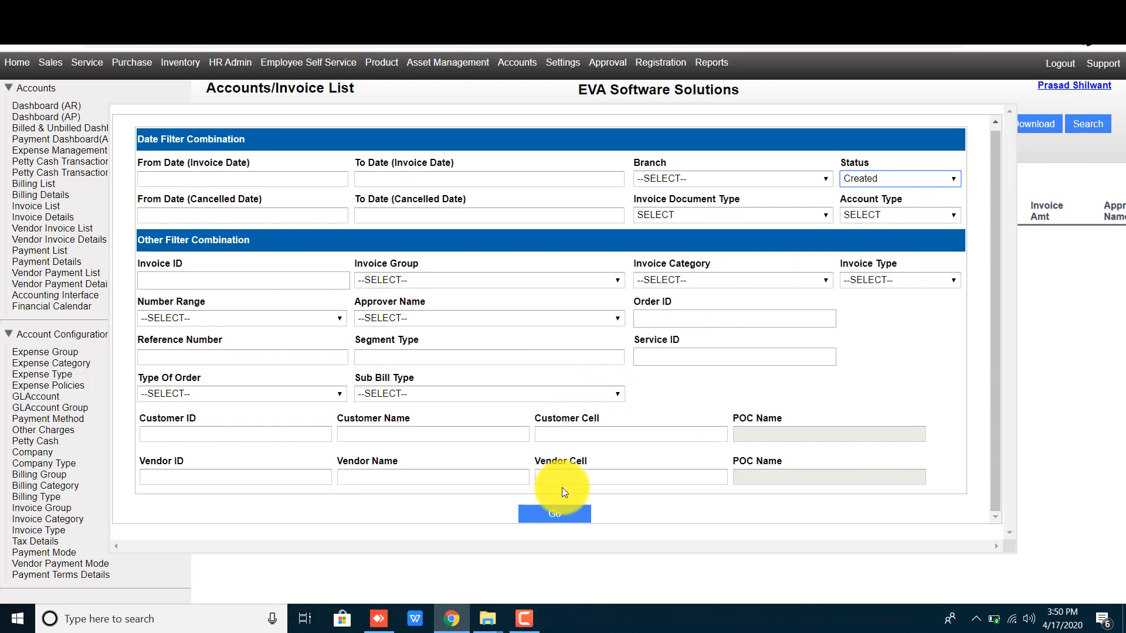
pyautogui.click(554, 517)
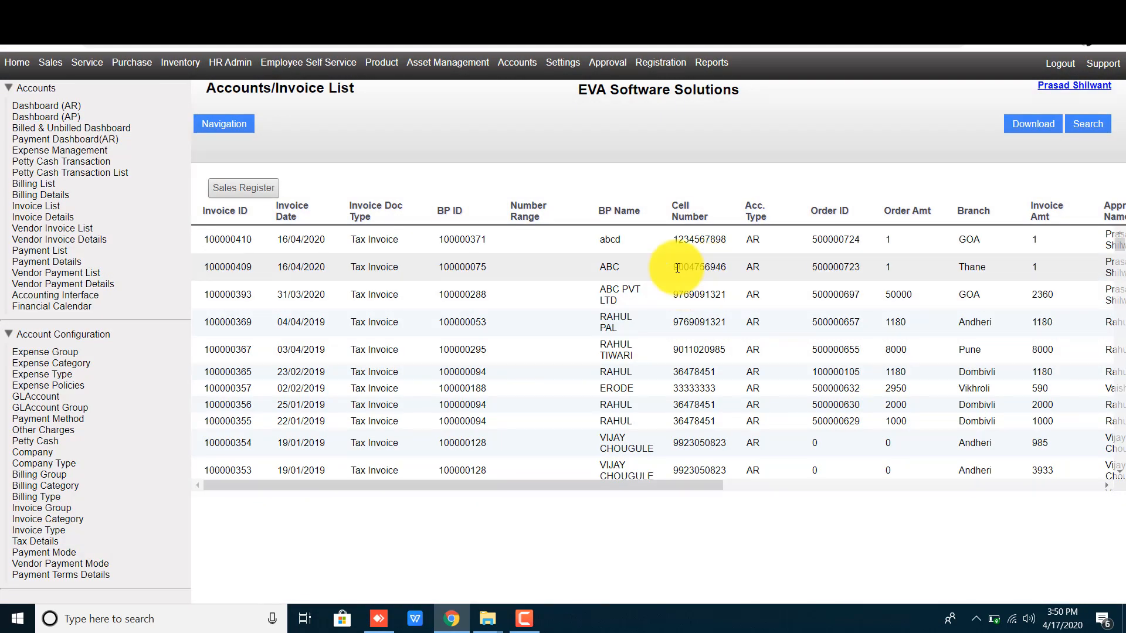
pyautogui.click(677, 268)
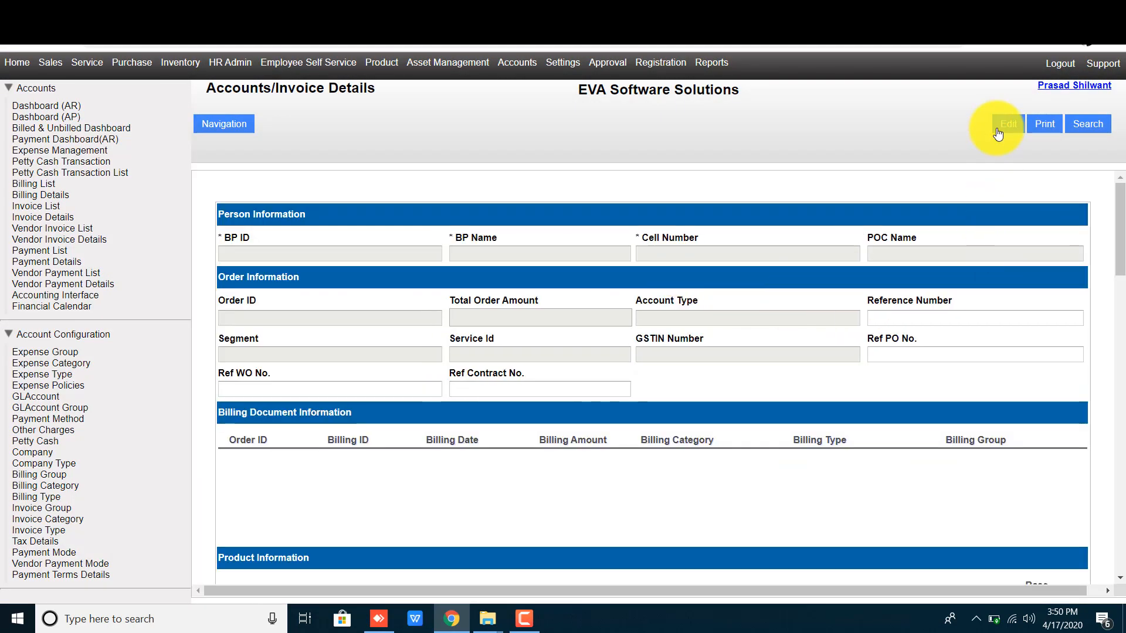
# Step: Edit invoice 100000409 and select payment mode 100000007 / Bank Of India
pyautogui.scroll(-10, 603, 462)
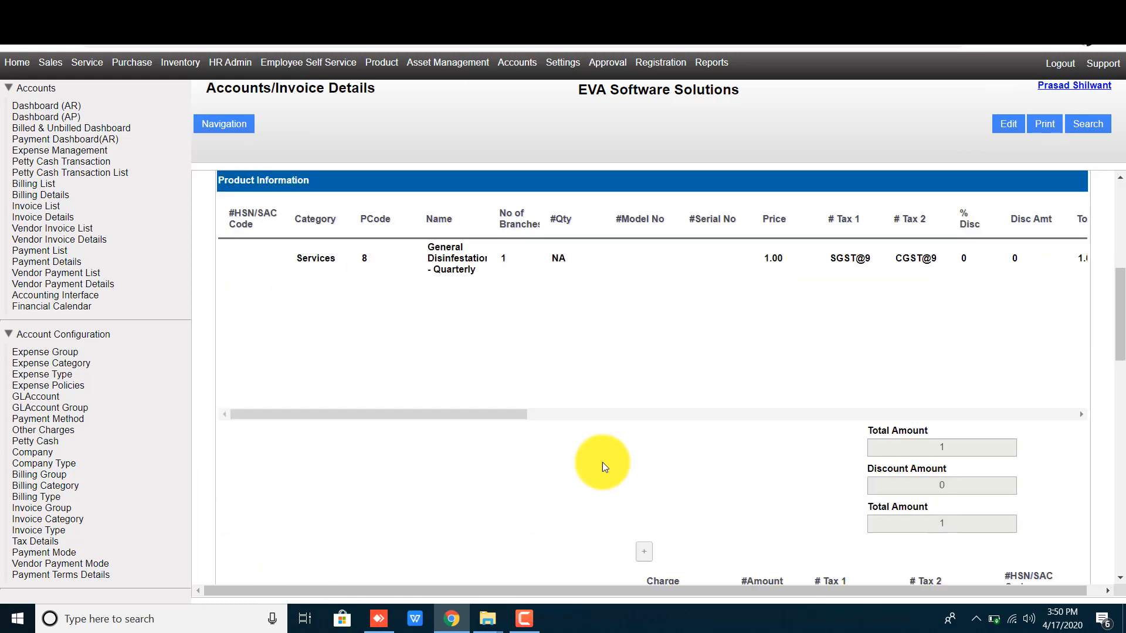
pyautogui.scroll(-10, 604, 460)
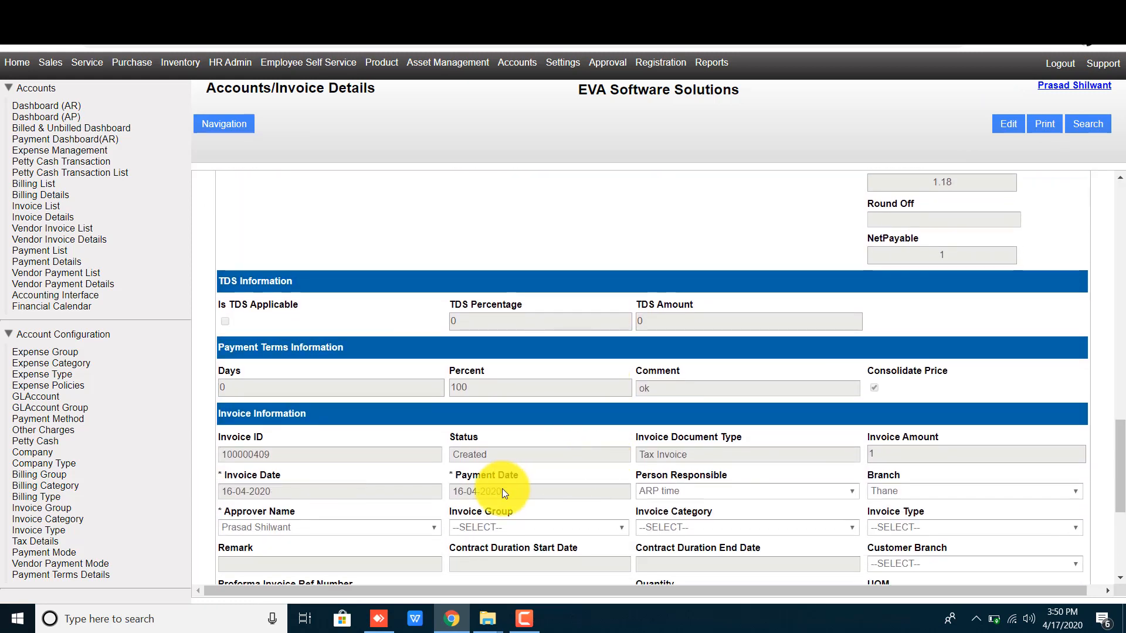
pyautogui.scroll(-2, 554, 495)
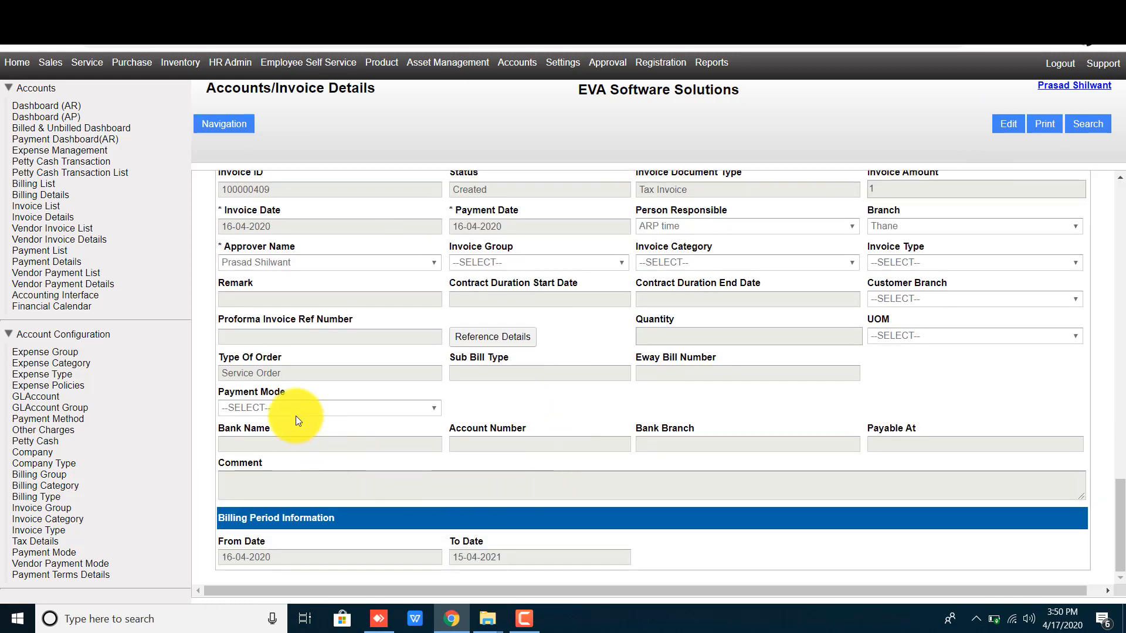
pyautogui.click(1006, 125)
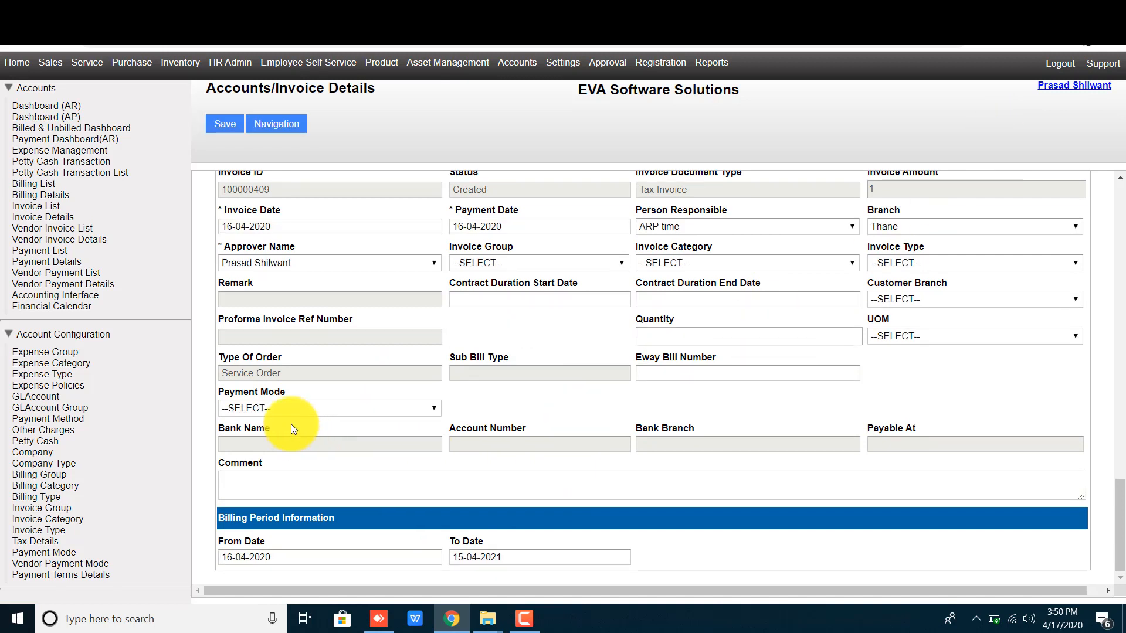
pyautogui.click(280, 408)
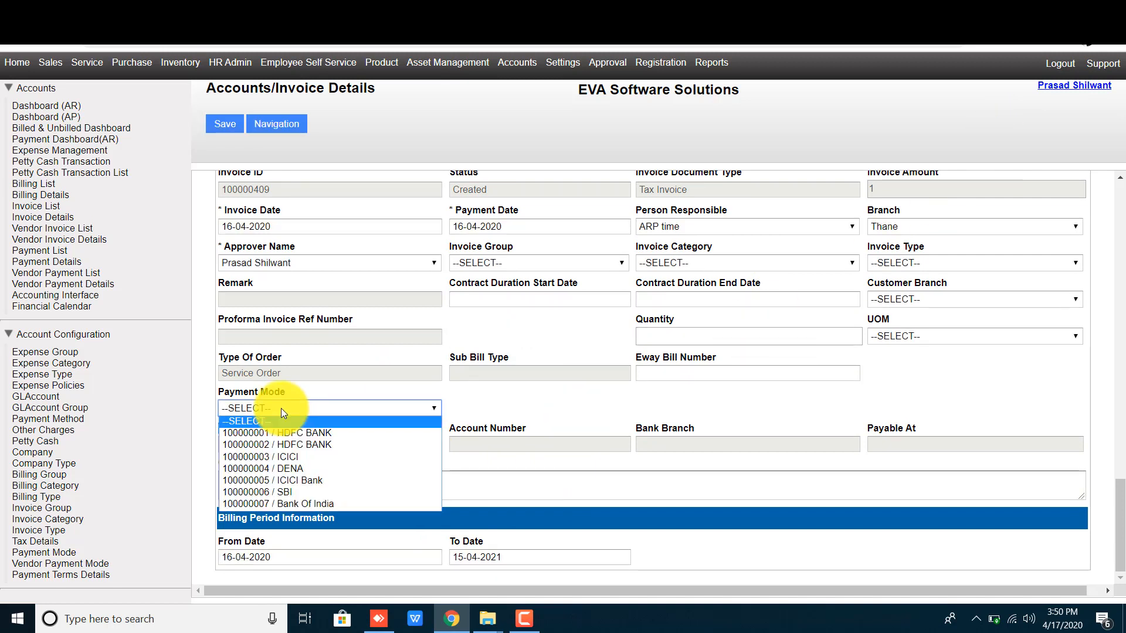
pyautogui.click(293, 503)
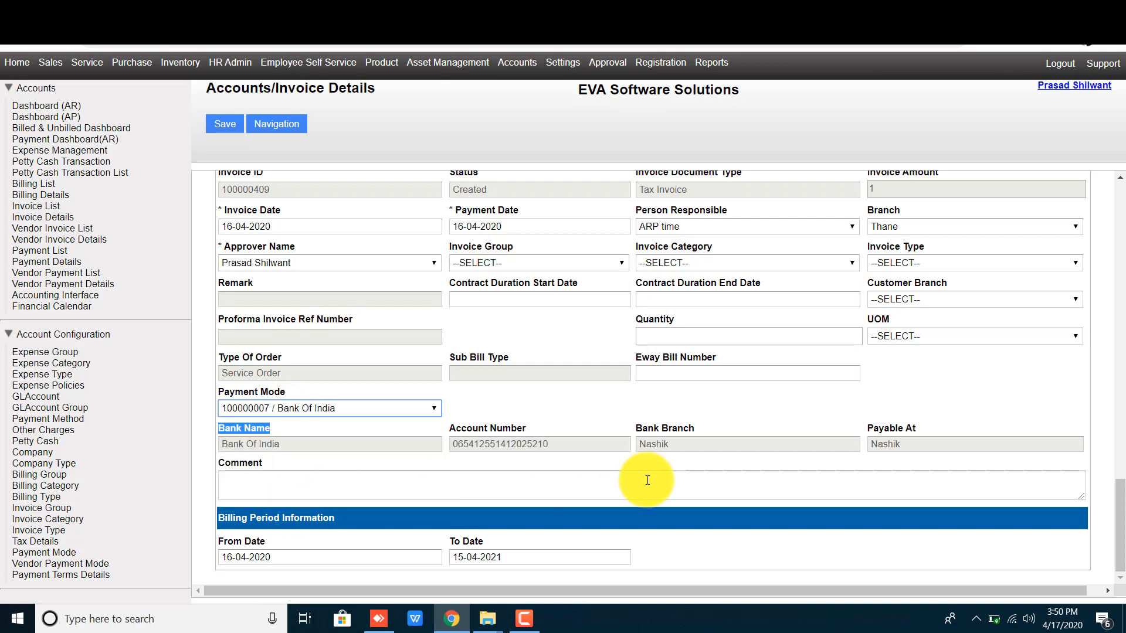
pyautogui.click(566, 418)
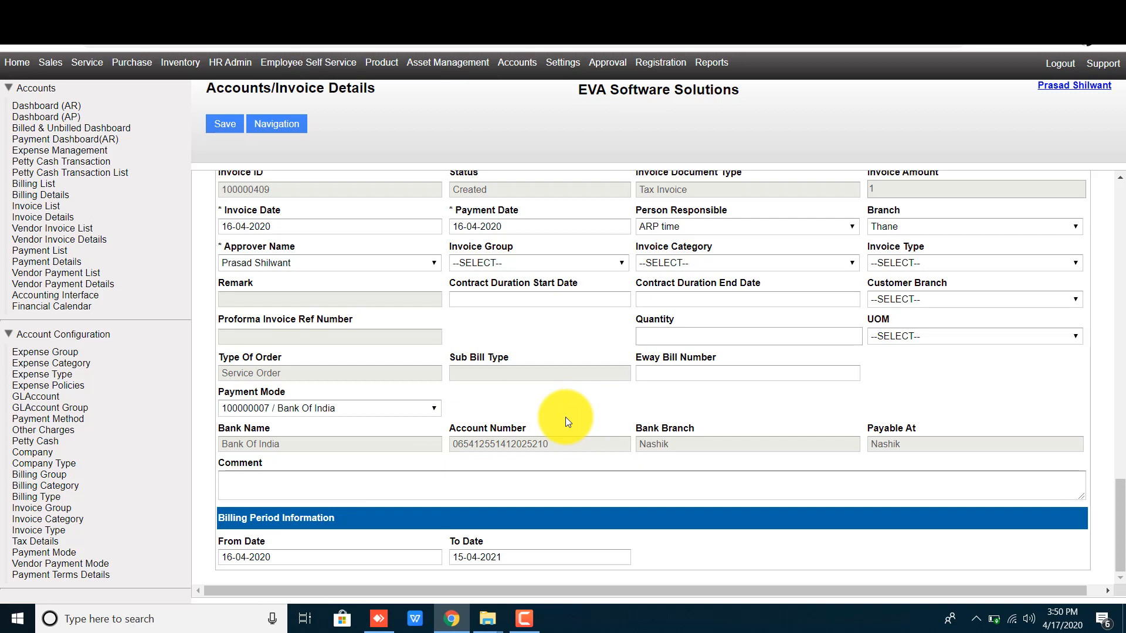
# Step: Save the invoice and print it on plain paper, not preprinted stationery
pyautogui.click(223, 124)
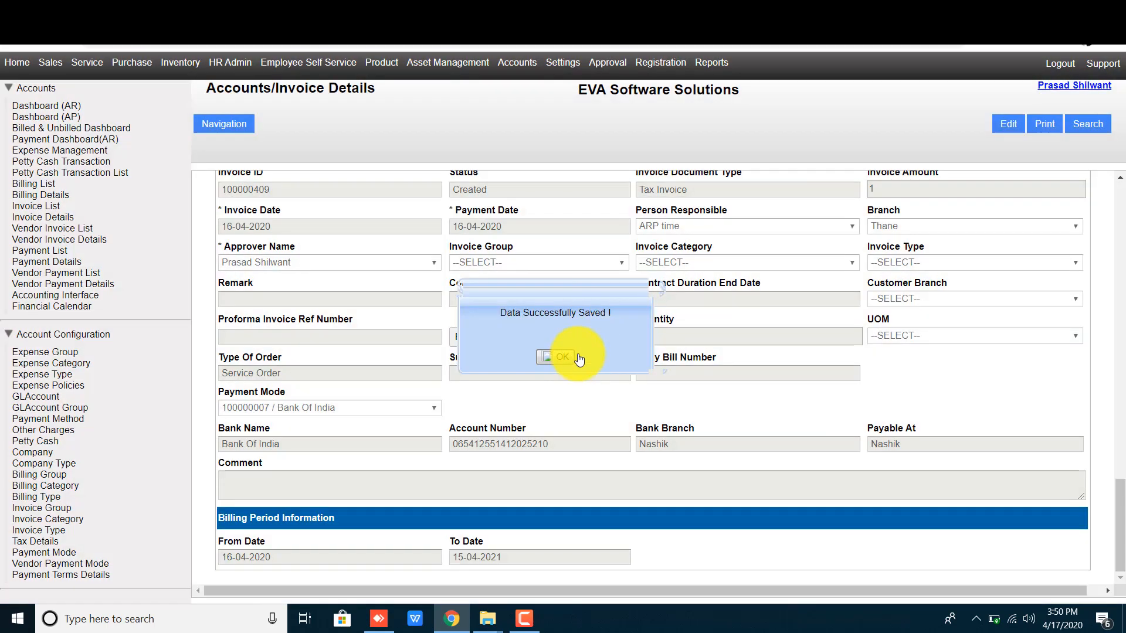
pyautogui.click(546, 357)
pyautogui.click(1045, 125)
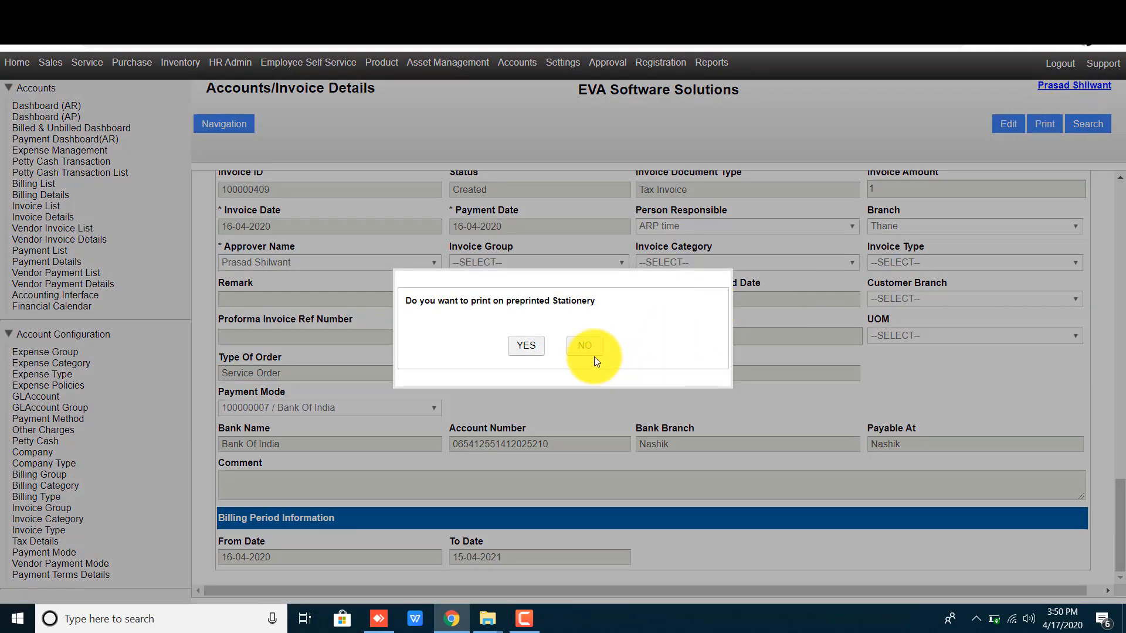
pyautogui.click(592, 354)
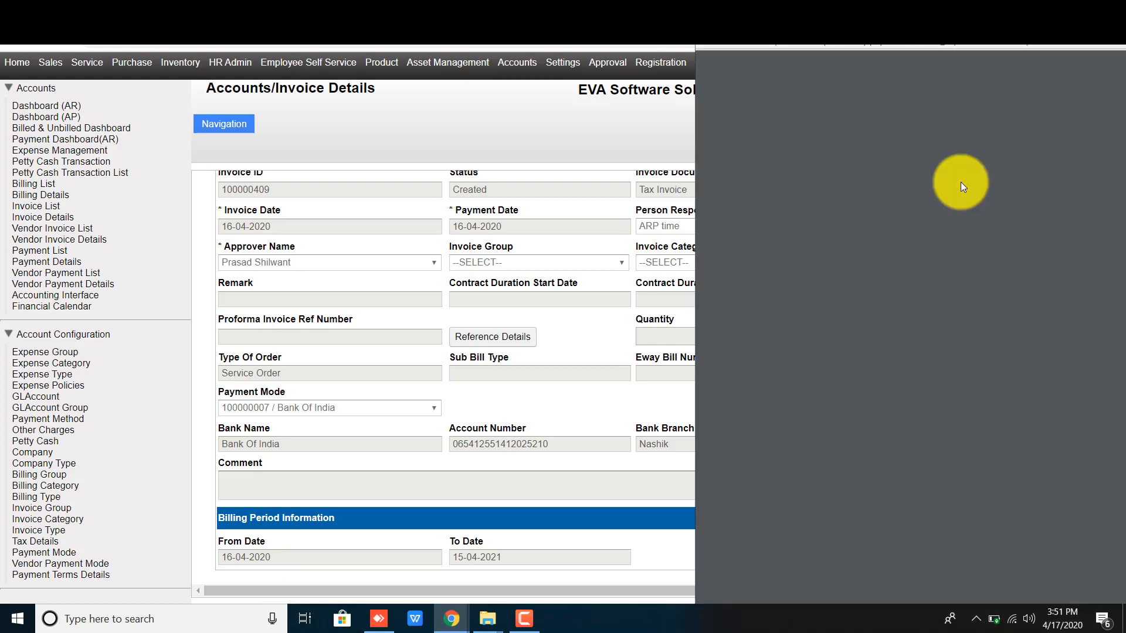
# Step: Check the Bank Of India, Nashik details on the printed invoice, then close the preview
pyautogui.scroll(-1, 938, 452)
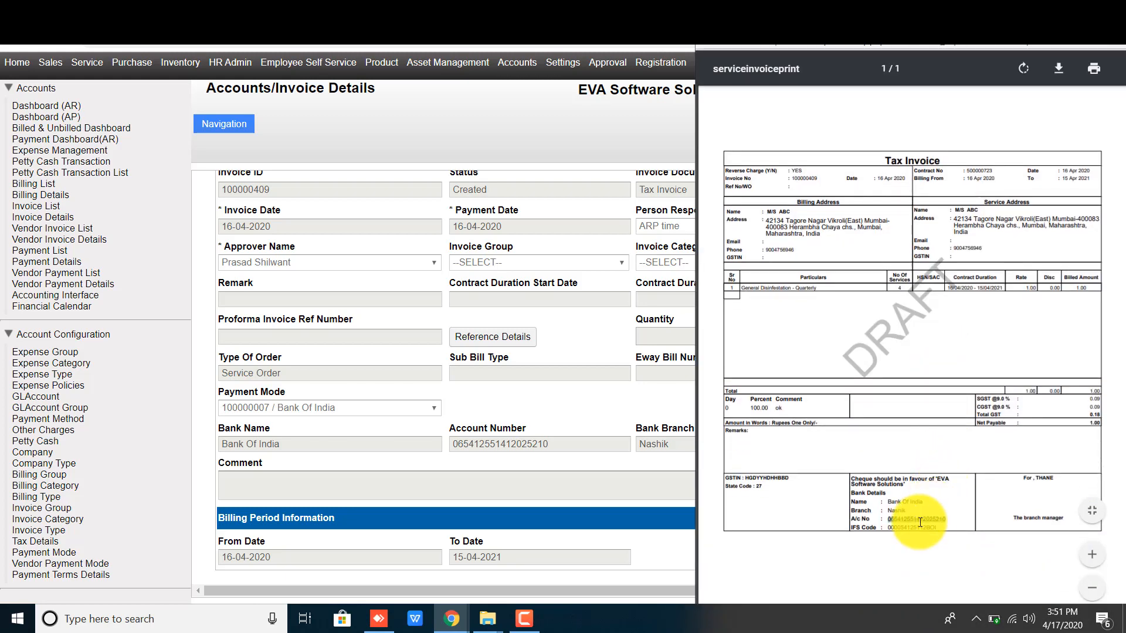
pyautogui.moveTo(948, 530); pyautogui.dragTo(889, 485)
pyautogui.click(945, 507)
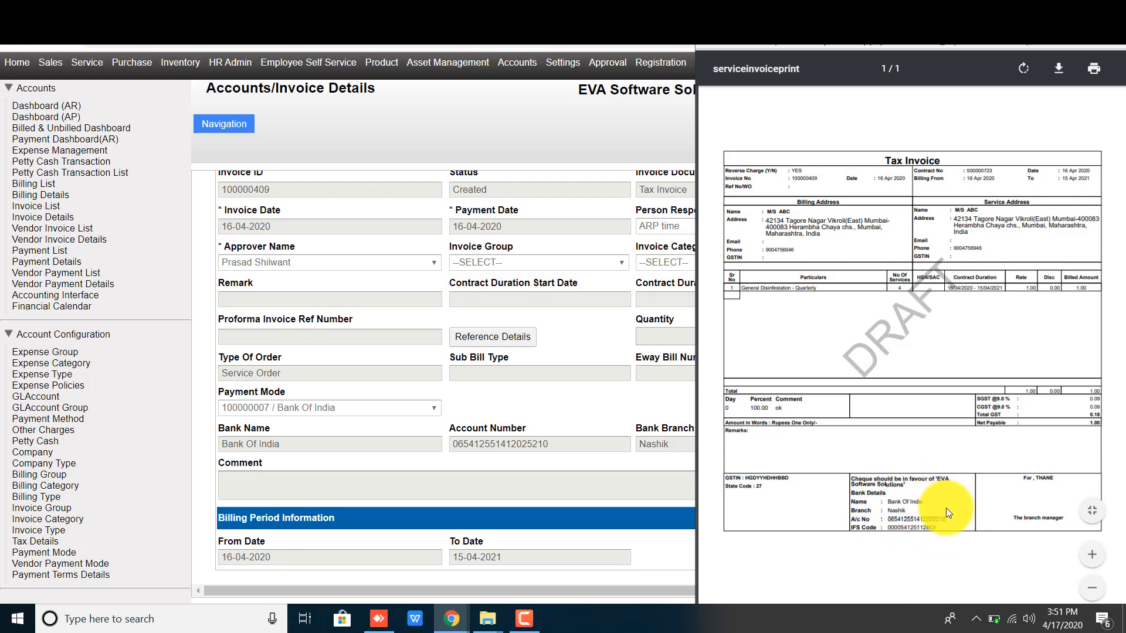
pyautogui.moveTo(971, 25); pyautogui.dragTo(911, 21)
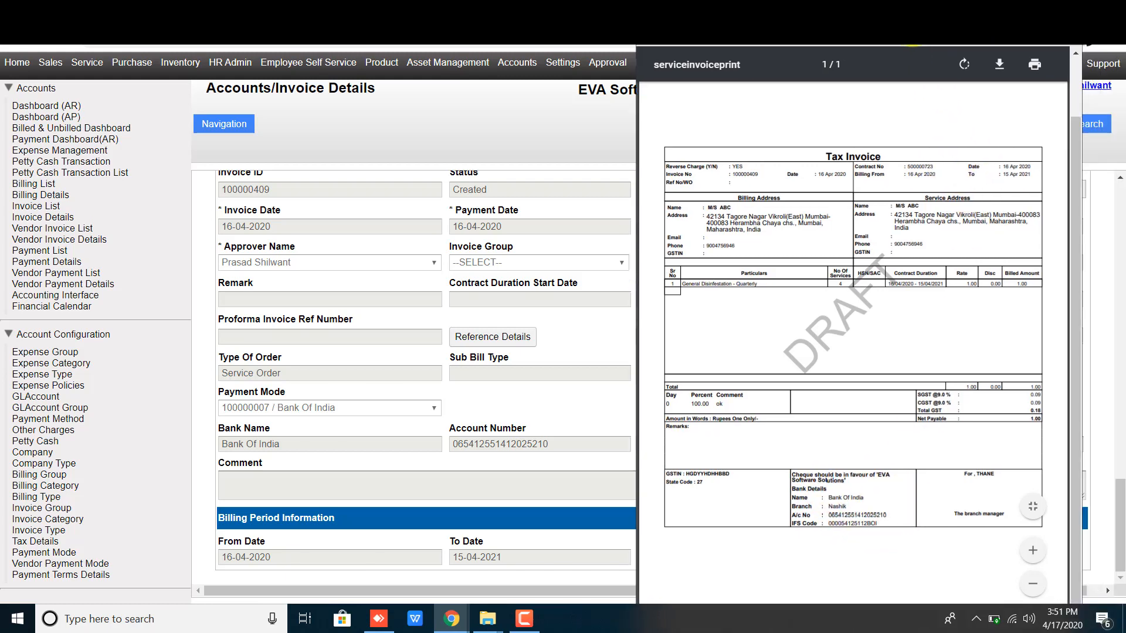
pyautogui.click(1066, 22)
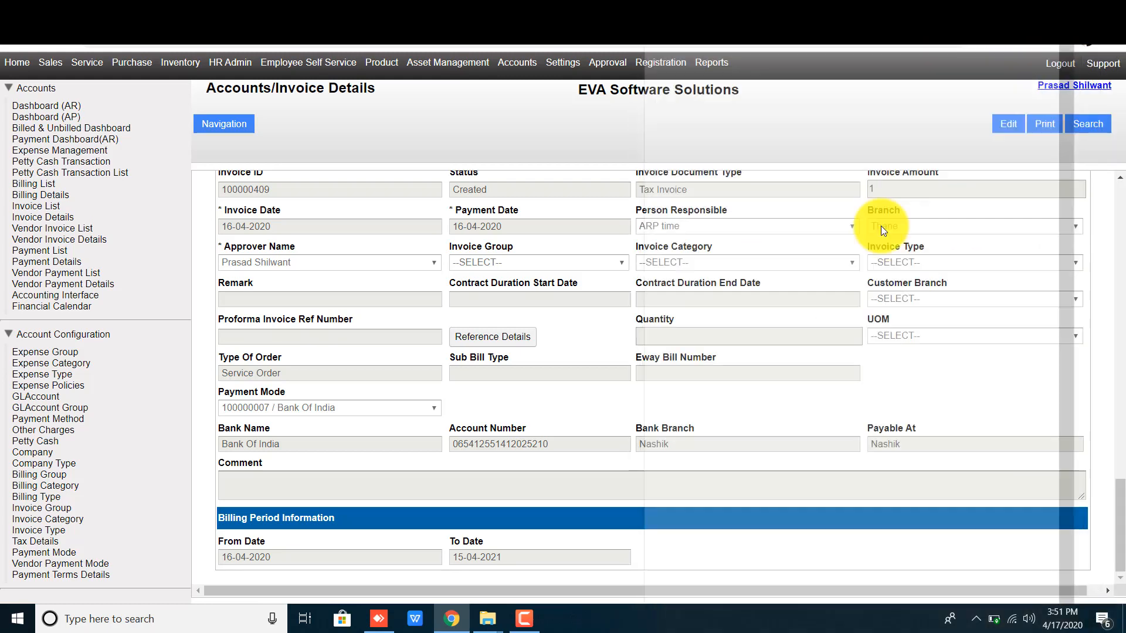
pyautogui.click(527, 627)
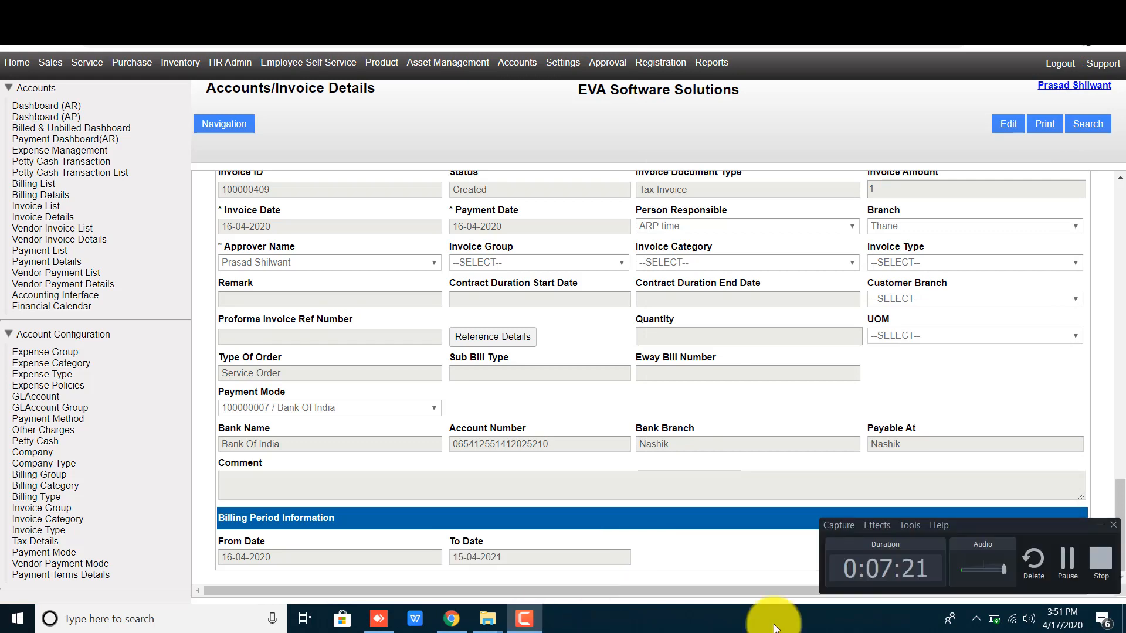